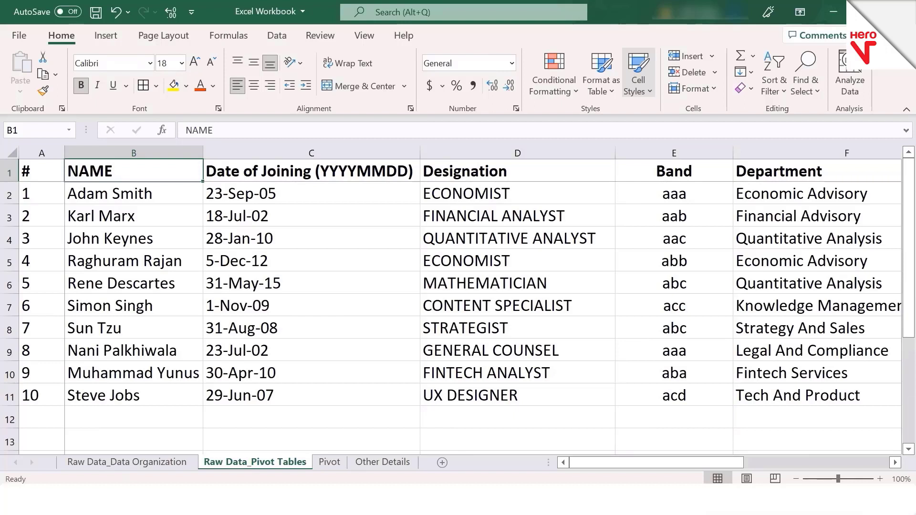
# - Examine the header columns of the raw pivot data from NAME through Total Budget and return to the first column
pyautogui.press('Right')
pyautogui.press('Left')
pyautogui.press('Right')
pyautogui.press('Right')
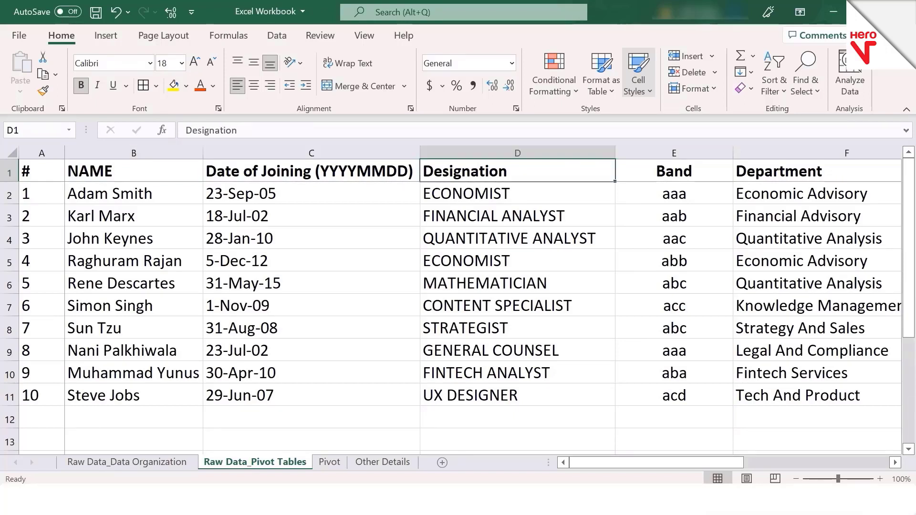
pyautogui.press('Right')
pyautogui.press('Right')
pyautogui.press('Right')
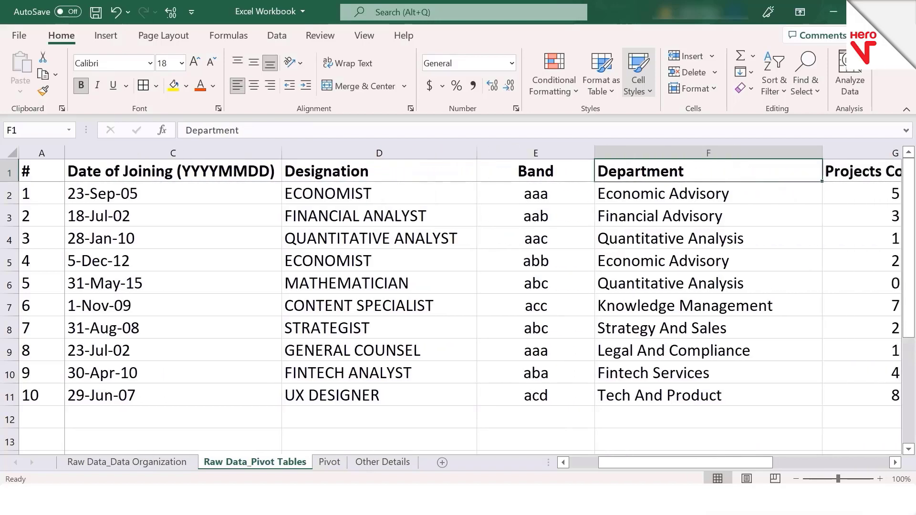
pyautogui.press('Right')
pyautogui.press('Right')
pyautogui.press('Right')
pyautogui.press('Right')
pyautogui.press('Right')
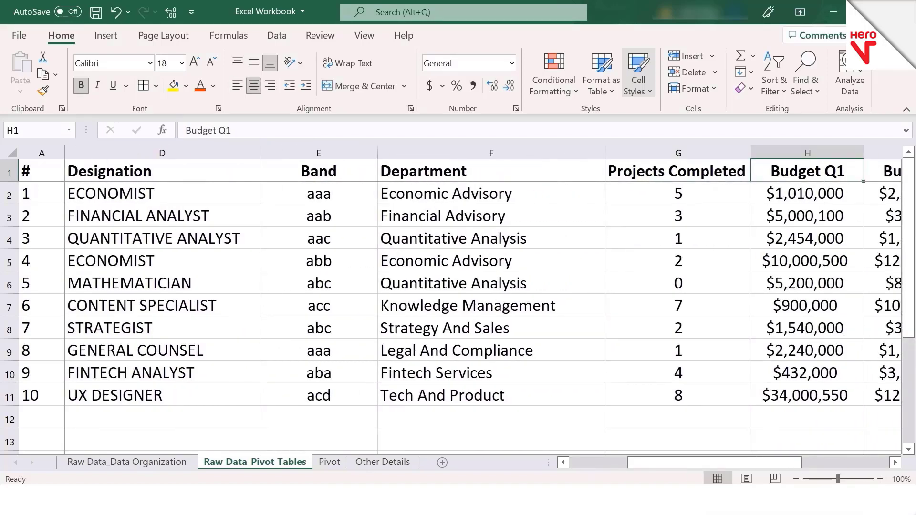
pyautogui.press('Left')
pyautogui.press('Left')
pyautogui.press('Left')
pyautogui.press('Left')
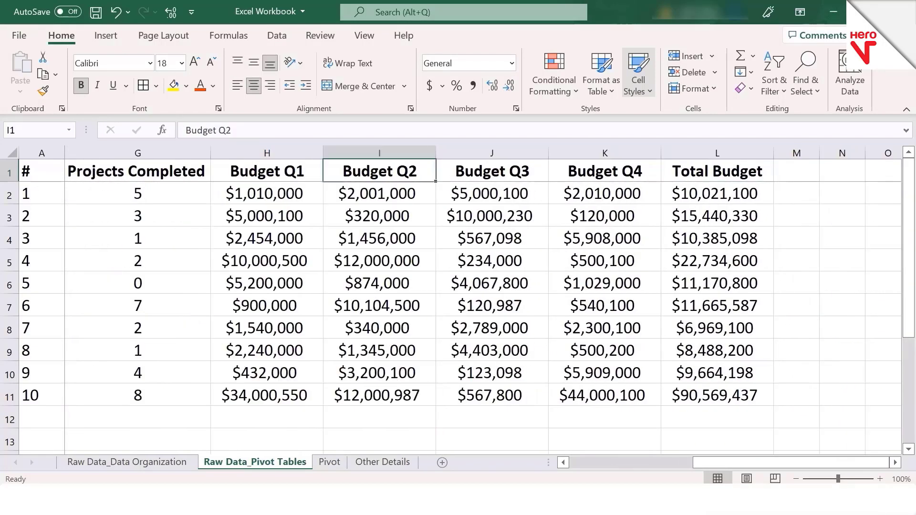
pyautogui.press('Right')
pyautogui.press('Right')
pyautogui.press('Right')
pyautogui.press('Right')
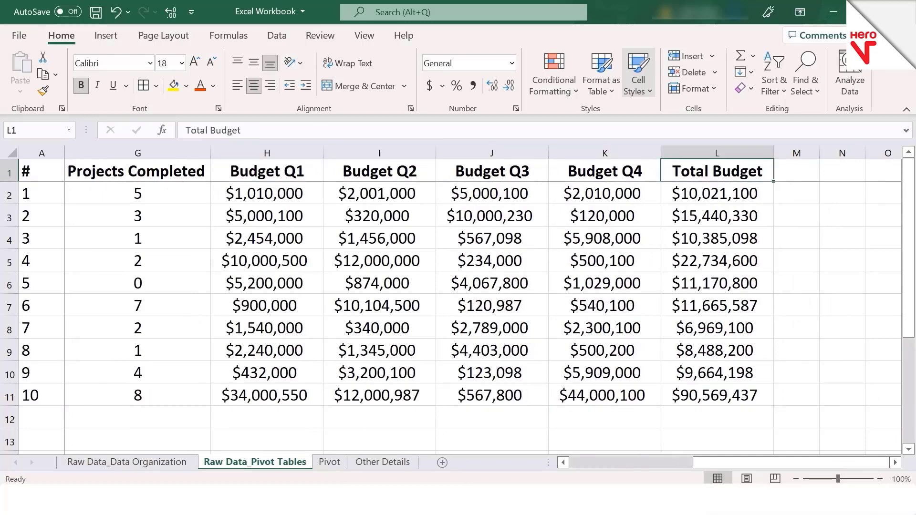
pyautogui.press('Left')
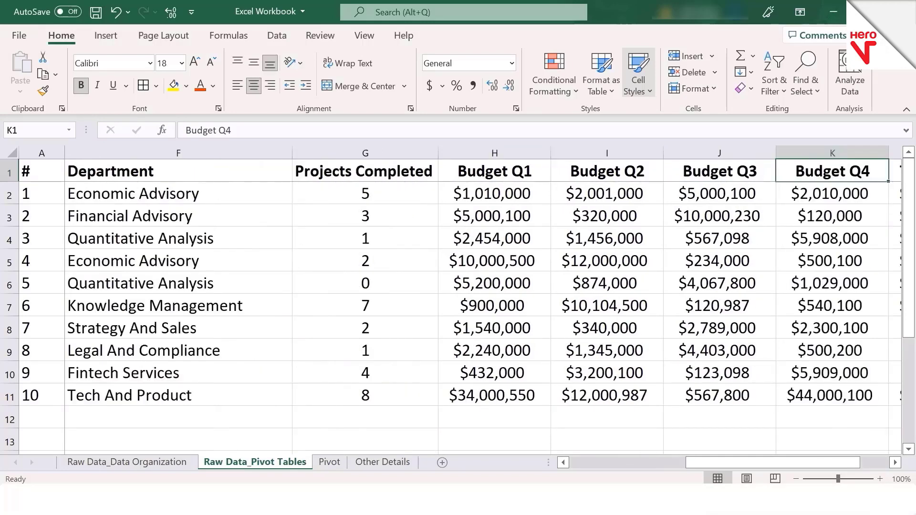
pyautogui.press('Right')
pyautogui.press('Left')
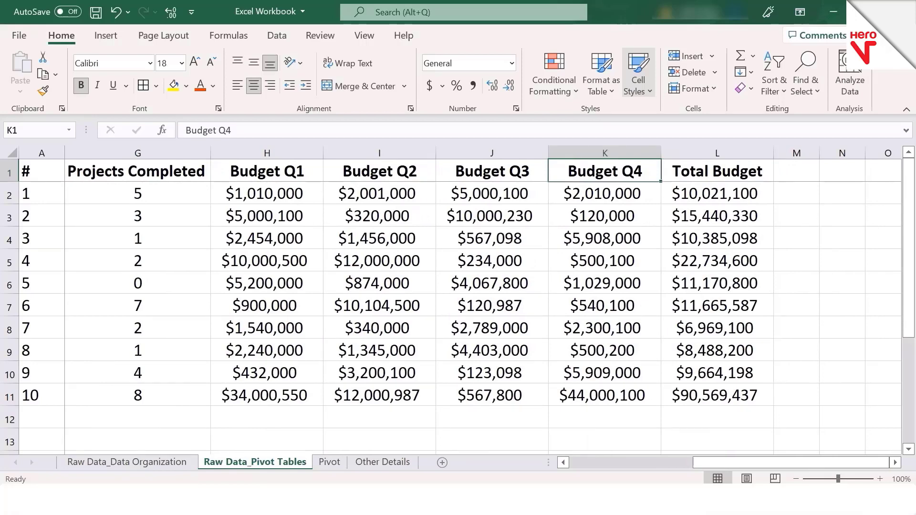
pyautogui.press('Left')
pyautogui.press('Left')
pyautogui.press('Left')
pyautogui.press('Left')
pyautogui.press('Left')
pyautogui.press('Left')
pyautogui.press('Left')
pyautogui.press('Left')
pyautogui.press('Left')
pyautogui.press('Left')
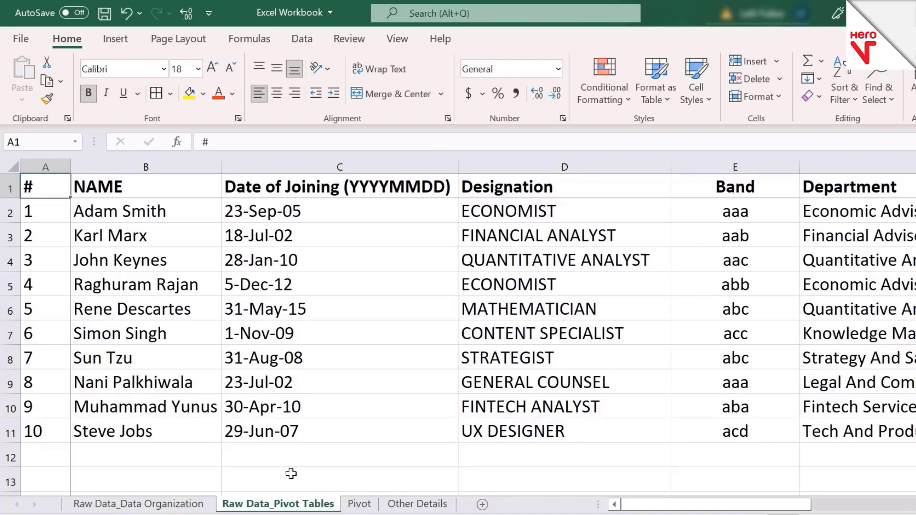
# - Insert a PivotTable at cell A1 of the Pivot sheet, using range A1:L11 of the Raw Data_Pivot Tables sheet as source
pyautogui.click(361, 506)
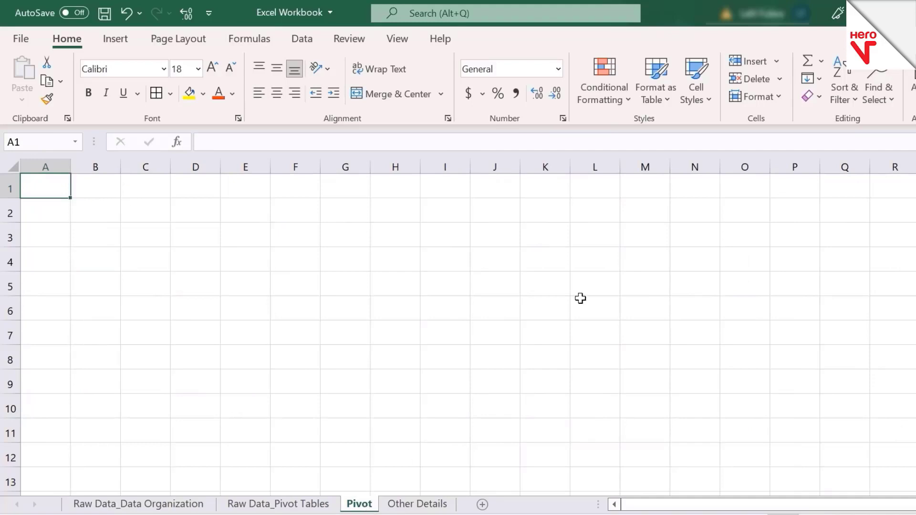
pyautogui.click(117, 40)
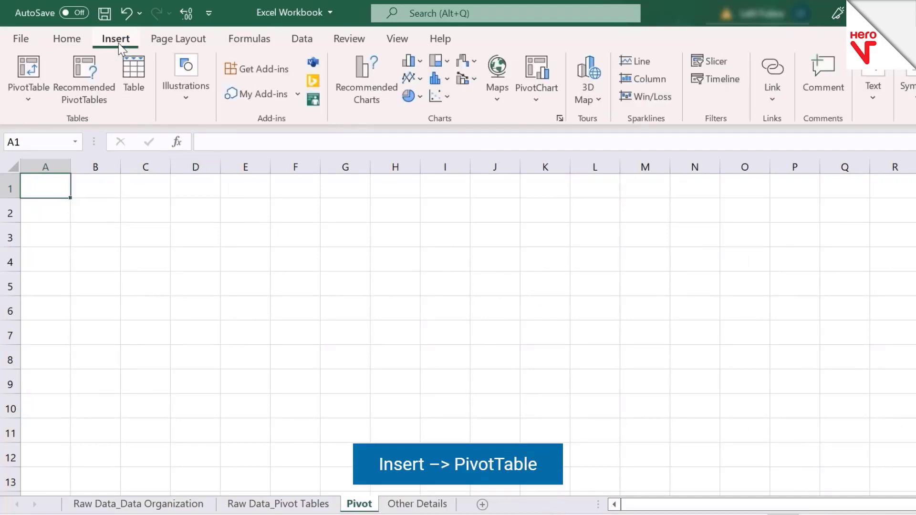
pyautogui.click(21, 78)
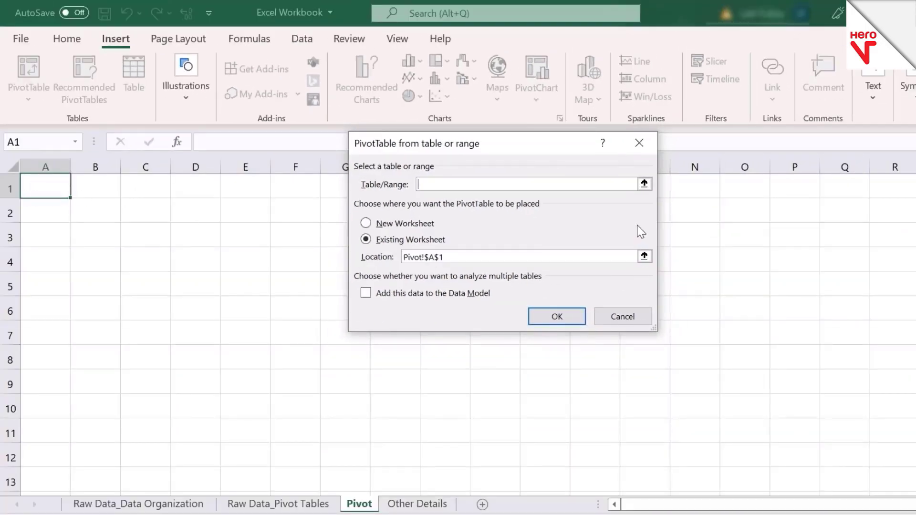
pyautogui.click(644, 185)
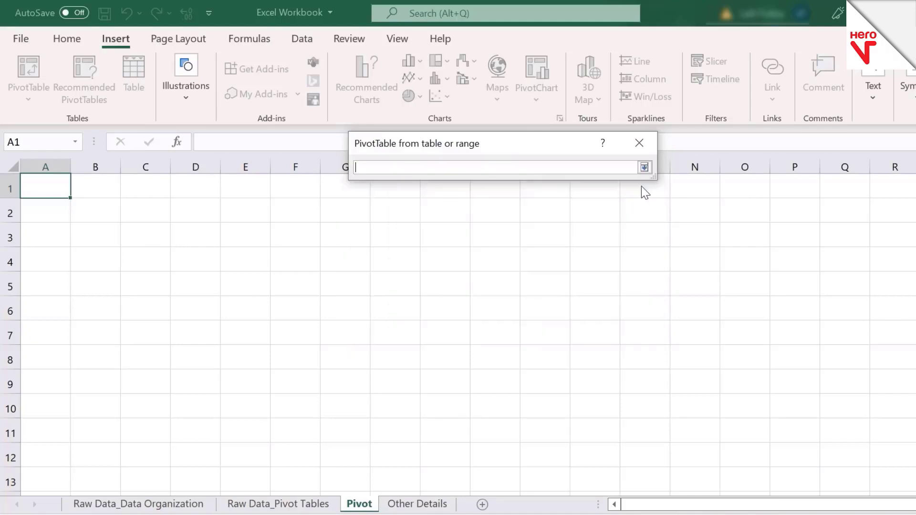
pyautogui.click(243, 502)
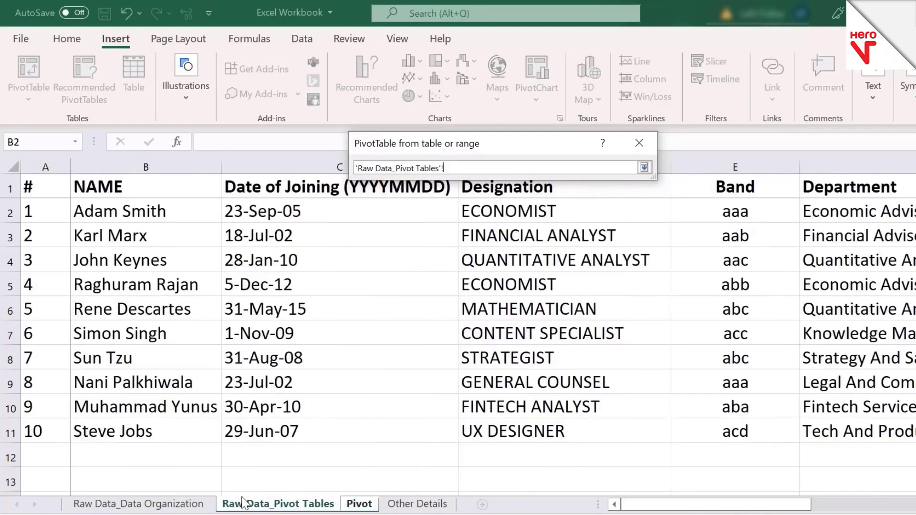
pyautogui.click(54, 184)
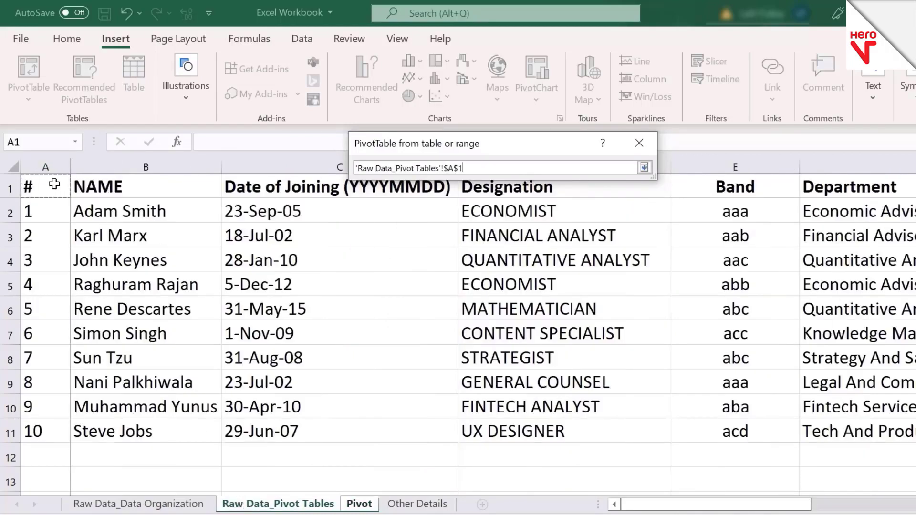
pyautogui.hotkey('ctrl', 'shift', 'End')
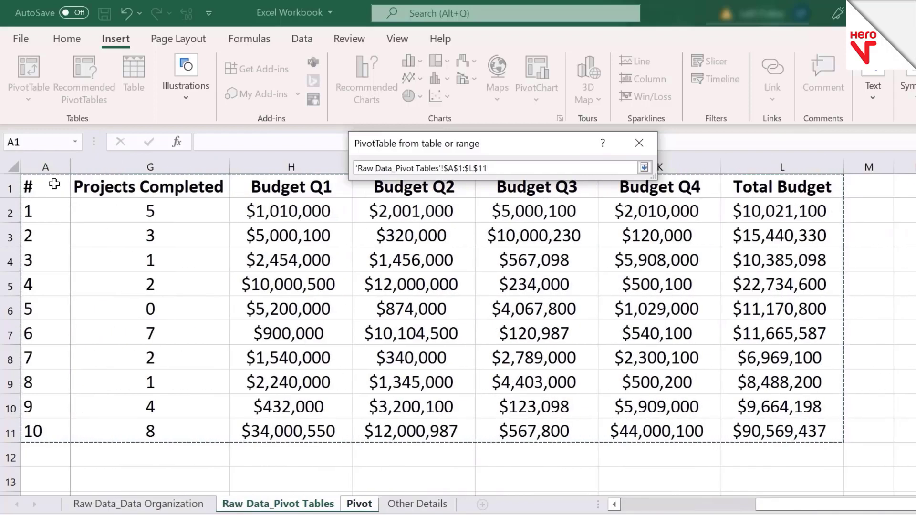
pyautogui.click(642, 169)
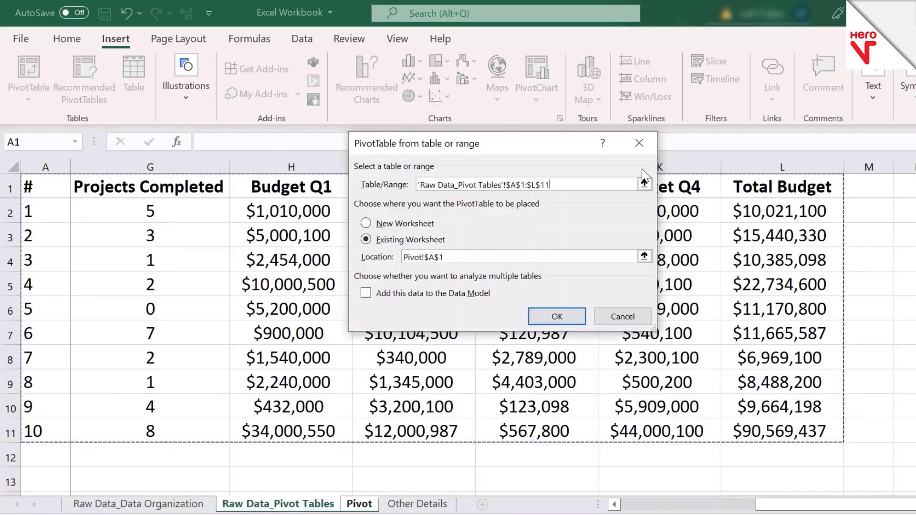
pyautogui.click(559, 313)
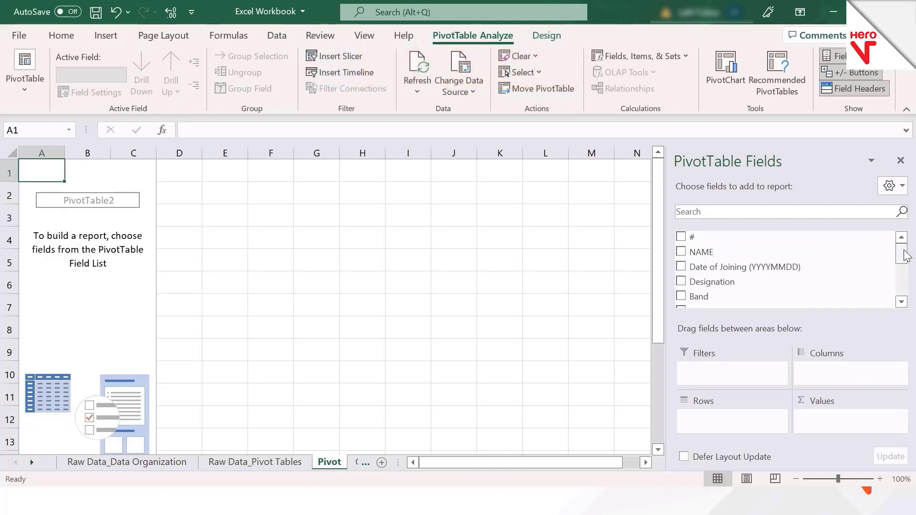
# - Add the NAME field to the PivotTable's columns and move it to the rows
pyautogui.moveTo(906, 256)
pyautogui.mouseDown()
pyautogui.moveTo(905, 299)
pyautogui.moveTo(903, 250)
pyautogui.mouseUp()
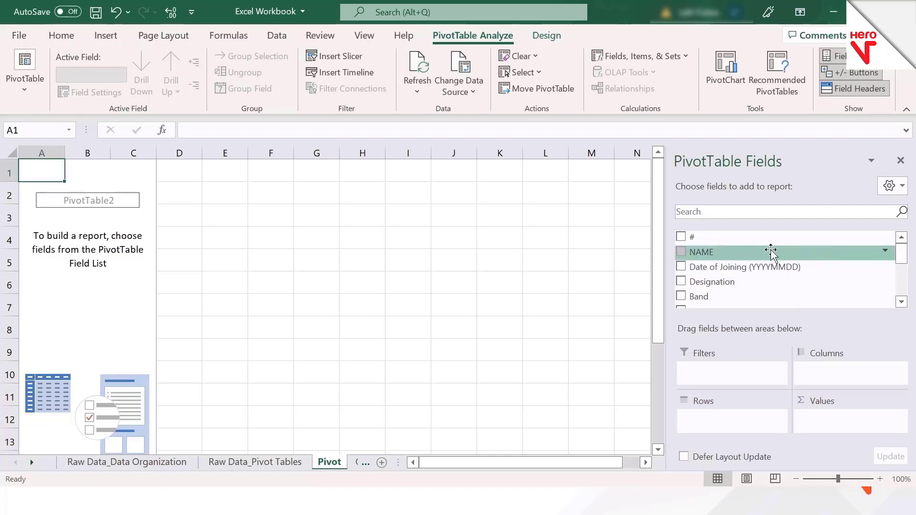
pyautogui.moveTo(772, 252); pyautogui.dragTo(828, 377)
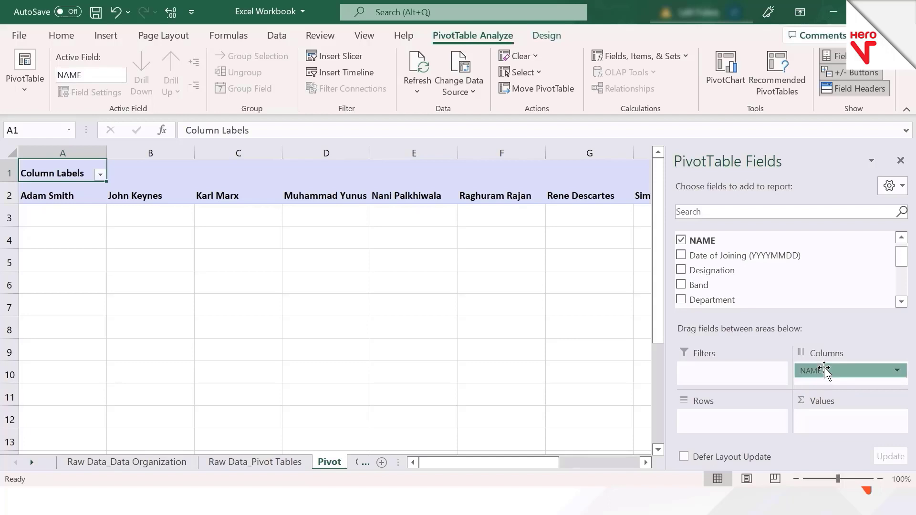
pyautogui.moveTo(824, 371); pyautogui.dragTo(724, 423)
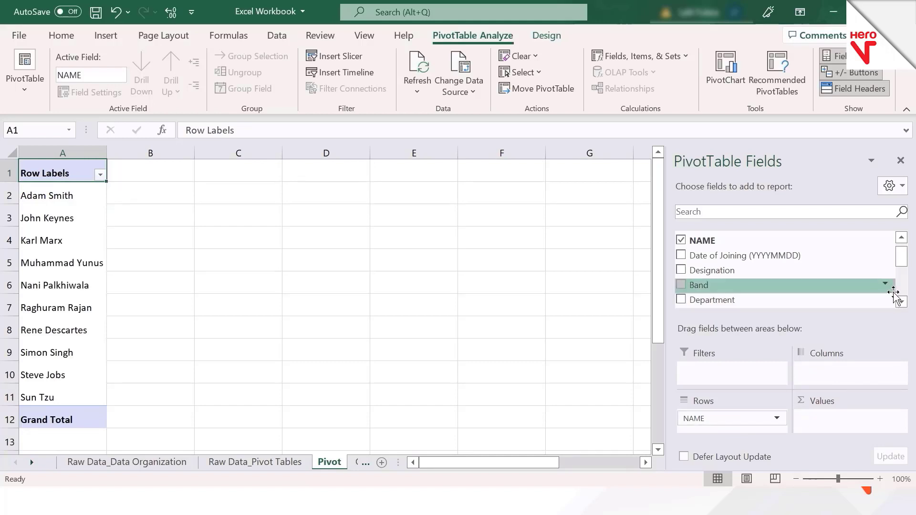
# - Add the Total Budget field to the PivotTable's values
pyautogui.scroll(-3, 901, 290)
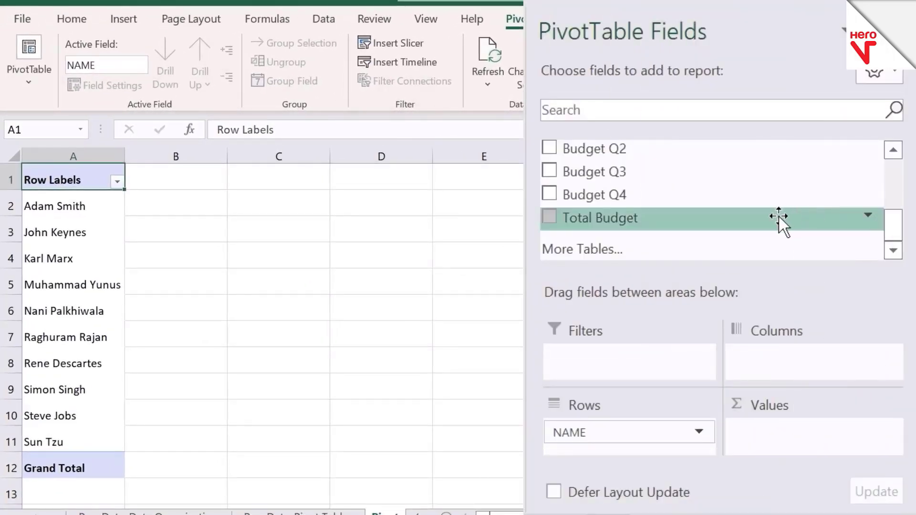
pyautogui.moveTo(780, 217); pyautogui.dragTo(798, 440)
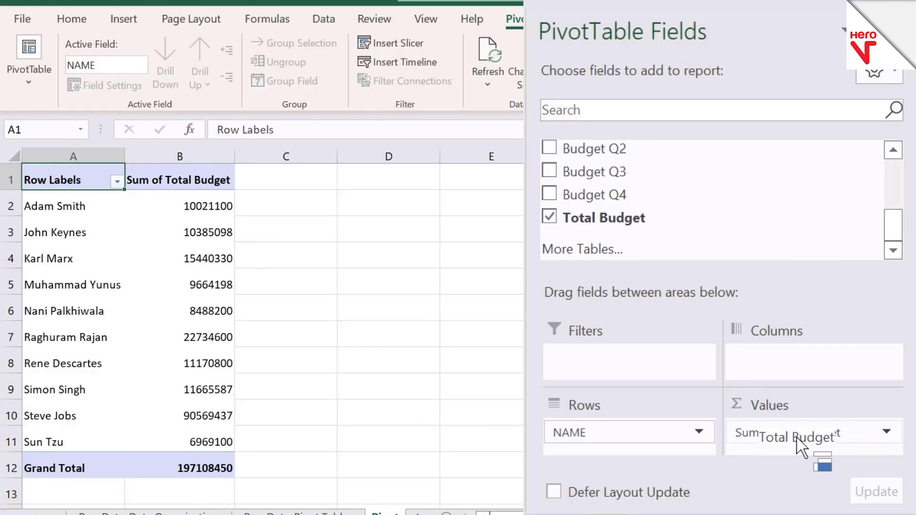
pyautogui.moveTo(801, 441); pyautogui.dragTo(803, 441)
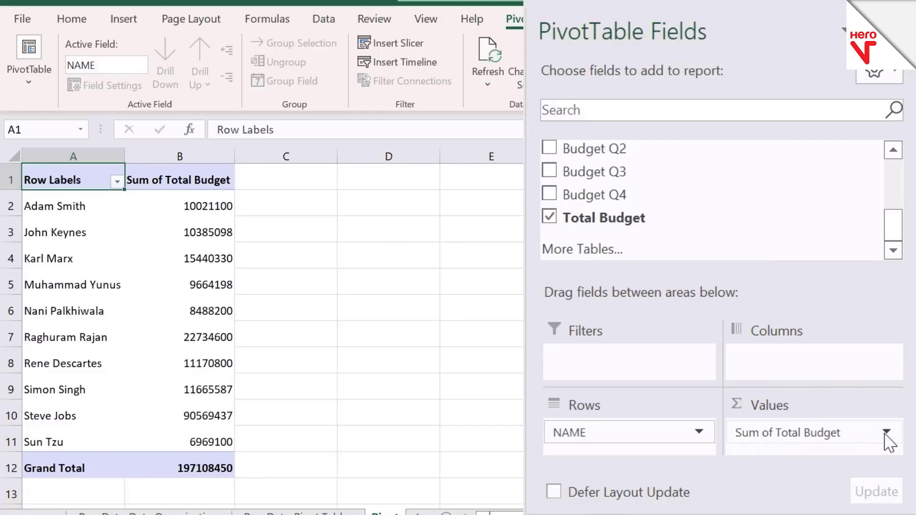
# - Examine the calculation types available for summarizing the Total Budget value field and keep Sum
pyautogui.click(888, 433)
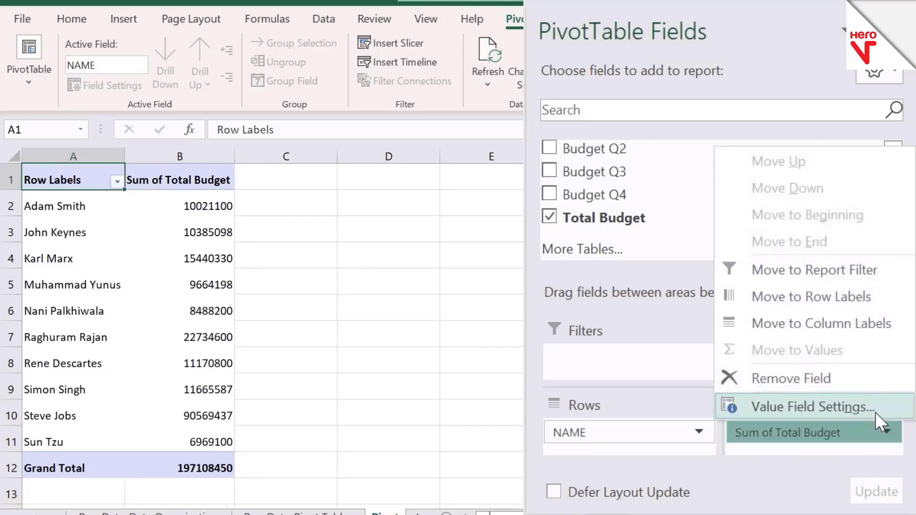
pyautogui.click(875, 411)
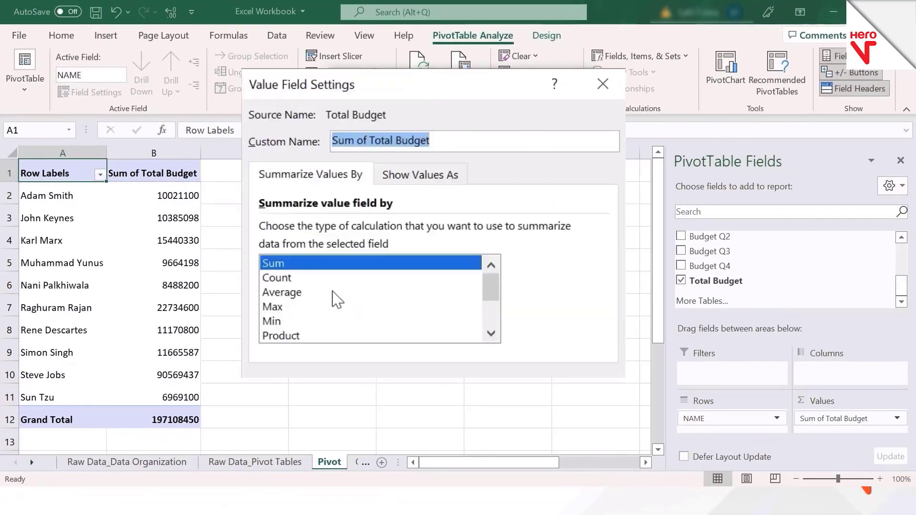
pyautogui.click(334, 280)
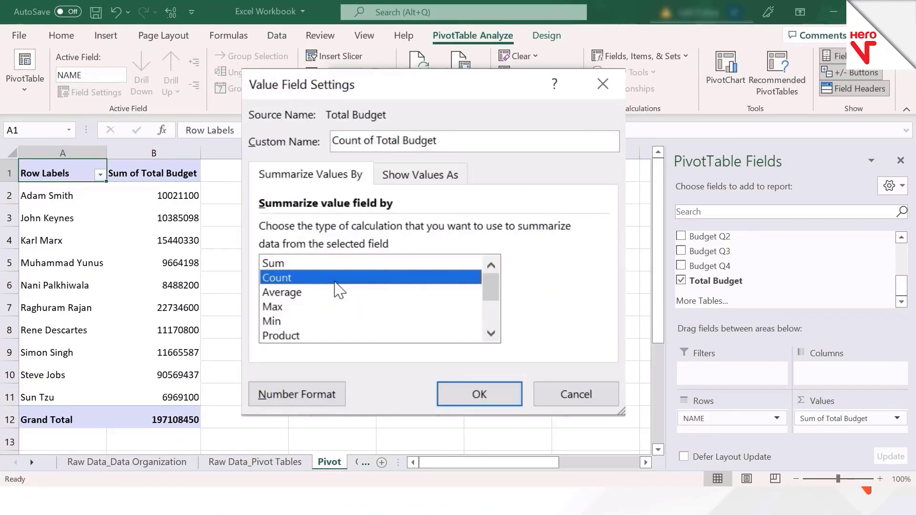
pyautogui.click(334, 295)
pyautogui.click(335, 316)
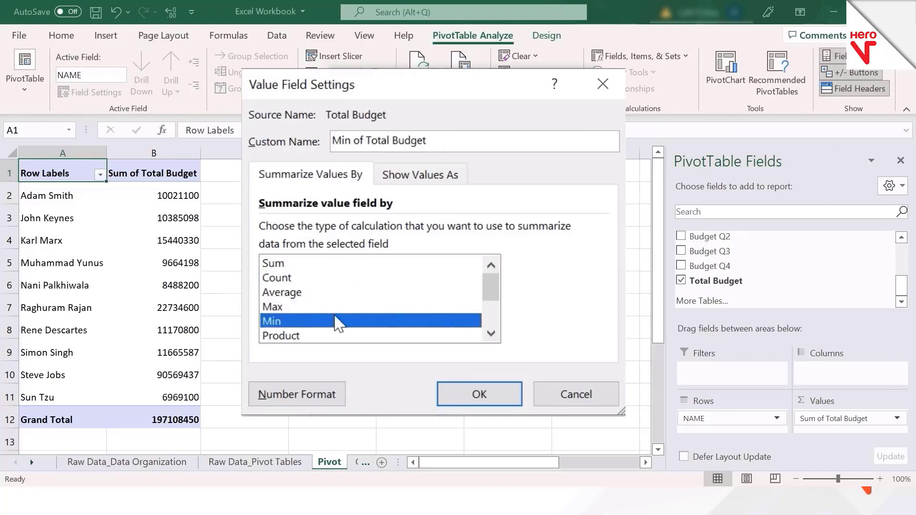
pyautogui.click(491, 334)
pyautogui.click(491, 333)
pyautogui.click(491, 334)
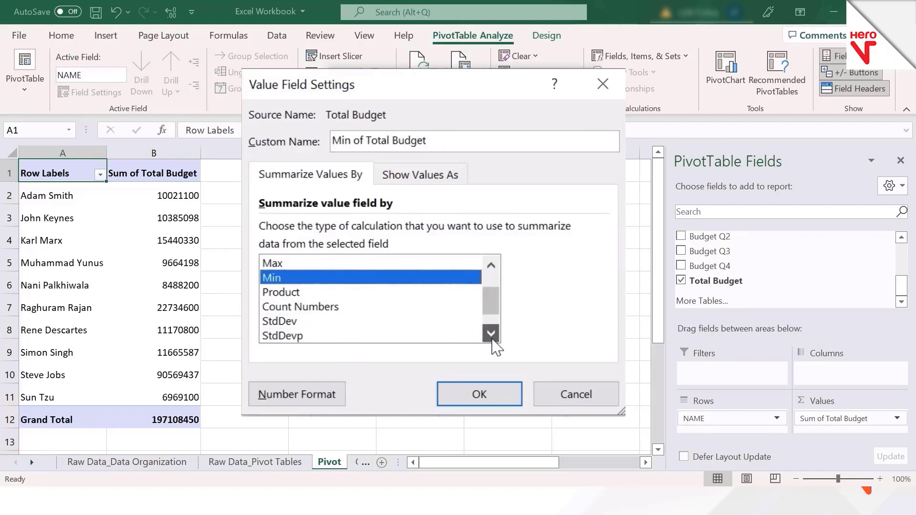
pyautogui.click(491, 333)
pyautogui.click(491, 334)
pyautogui.moveTo(493, 318); pyautogui.dragTo(491, 280)
pyautogui.click(433, 268)
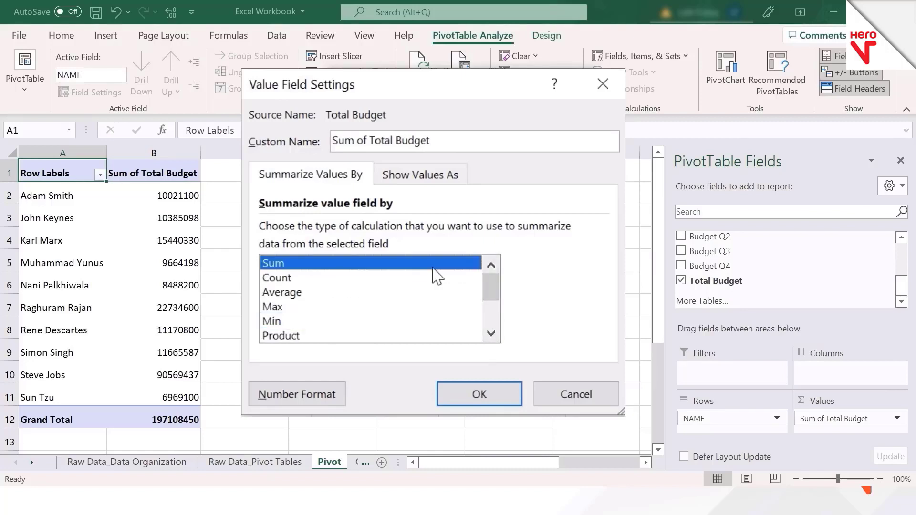
pyautogui.click(478, 396)
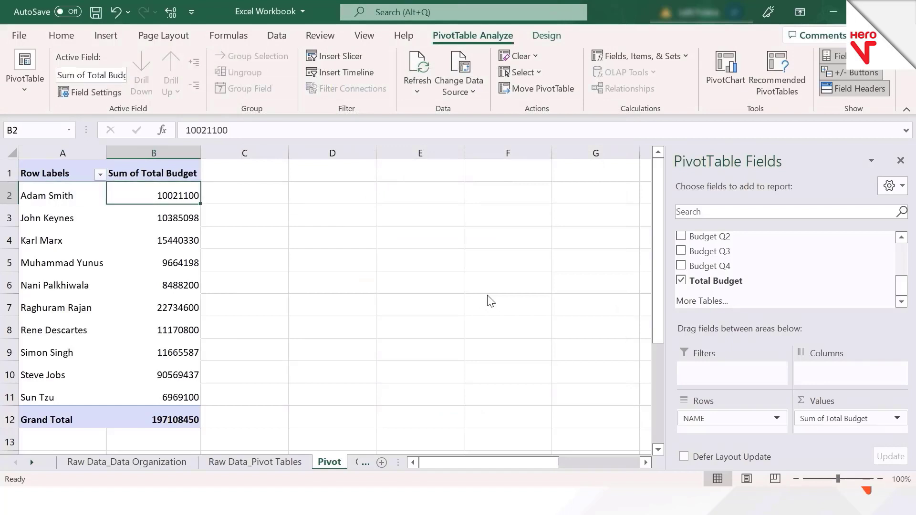
pyautogui.press('Left')
pyautogui.press('Right')
pyautogui.press('Left')
pyautogui.press('Right')
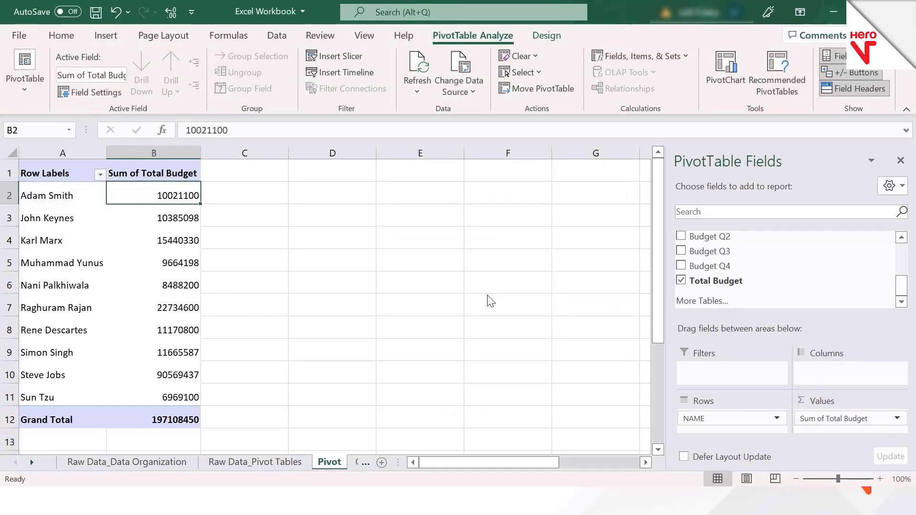
pyautogui.press('Left')
pyautogui.press('Right')
# - Format the Total Budget sums in B2:B12, including the grand total, as $ currency with negative numbers in black parentheses
pyautogui.hotkey('ctrl', 'shift', 'Down')
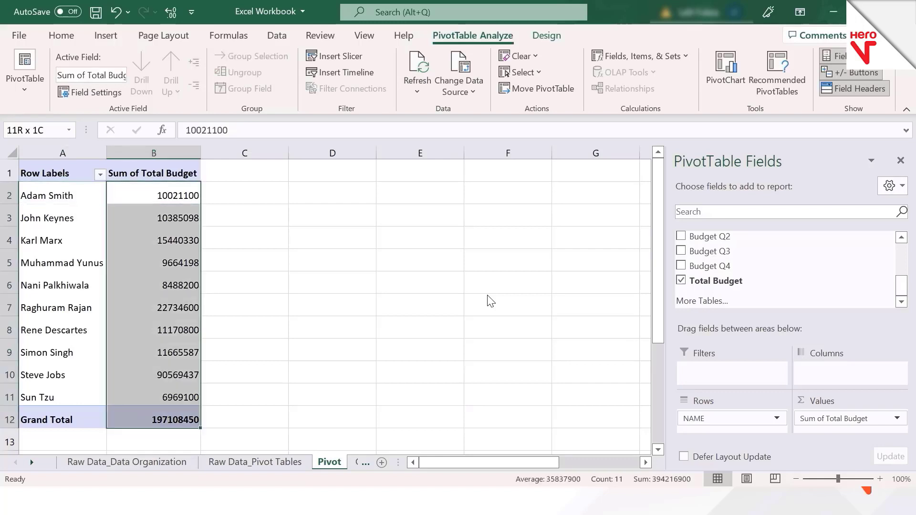
pyautogui.hotkey('ctrl', '1')
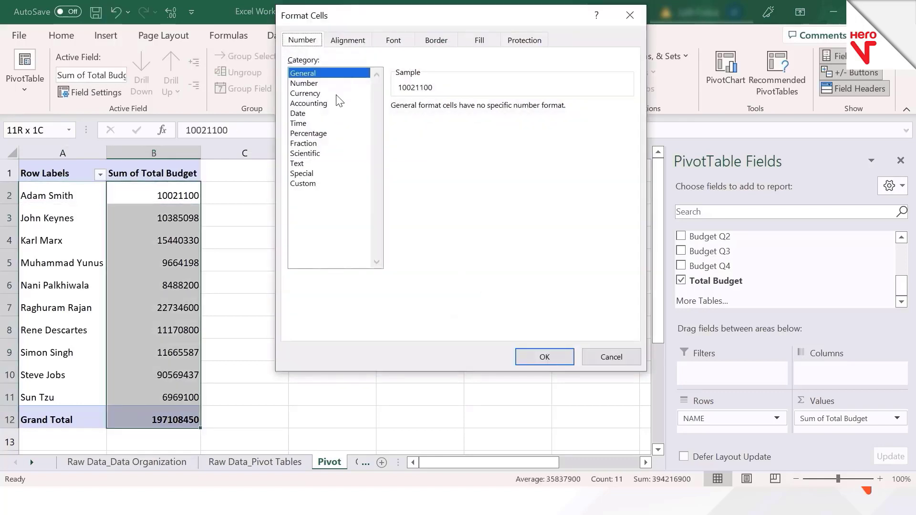
pyautogui.click(337, 94)
pyautogui.click(482, 175)
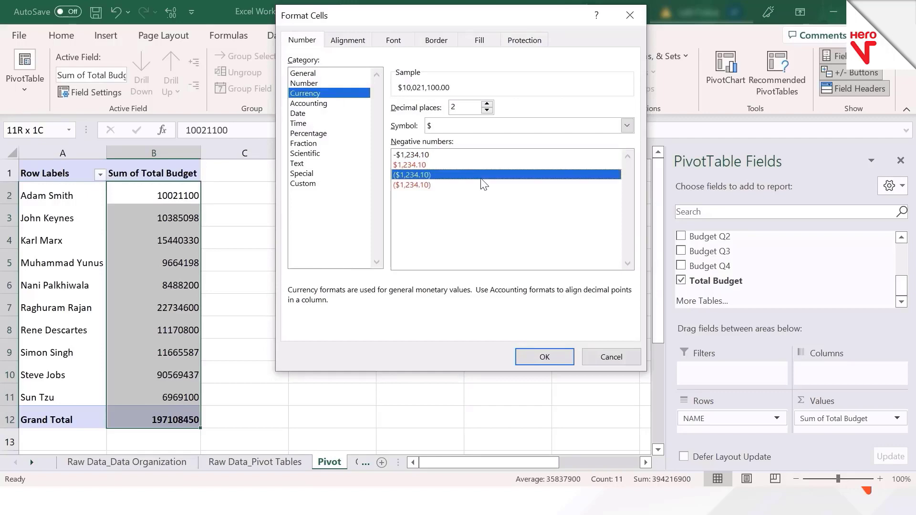
pyautogui.click(553, 357)
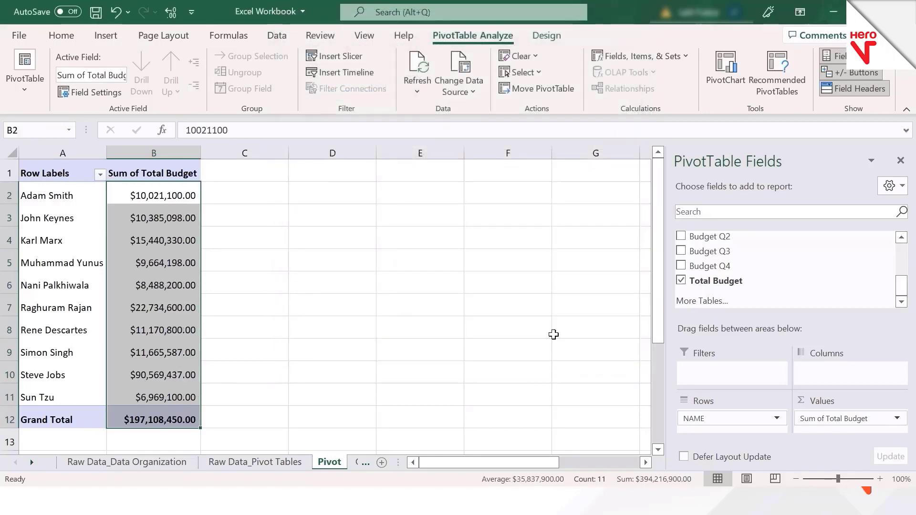
# - Remove both decimal places from the Total Budget sums in B2:B12
pyautogui.click(74, 37)
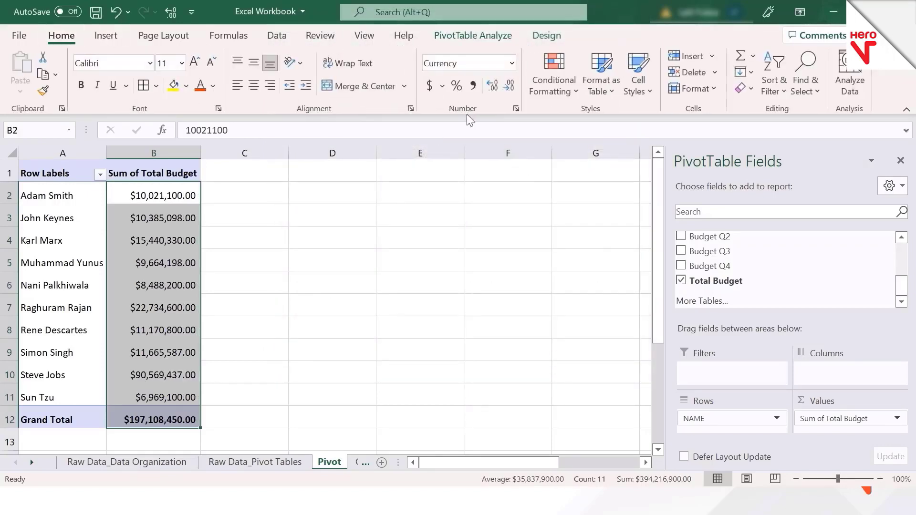
pyautogui.click(511, 85)
pyautogui.click(510, 84)
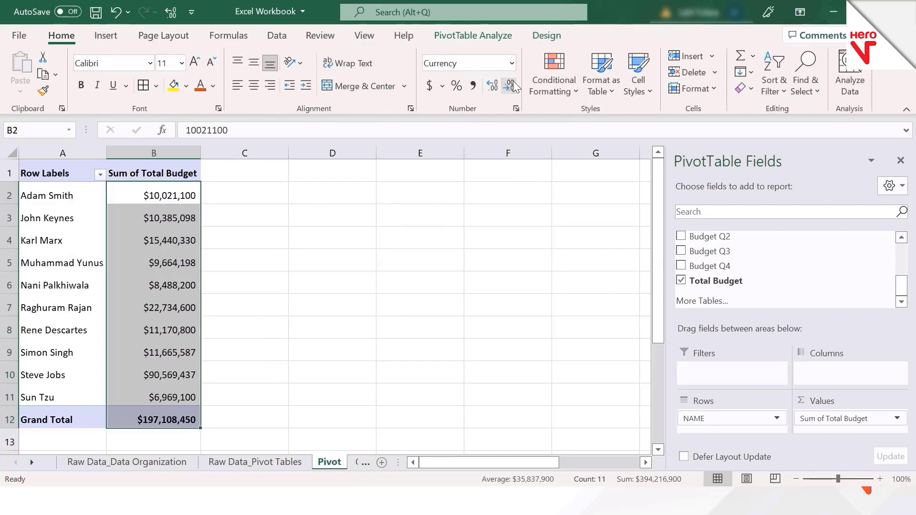
pyautogui.press('Left')
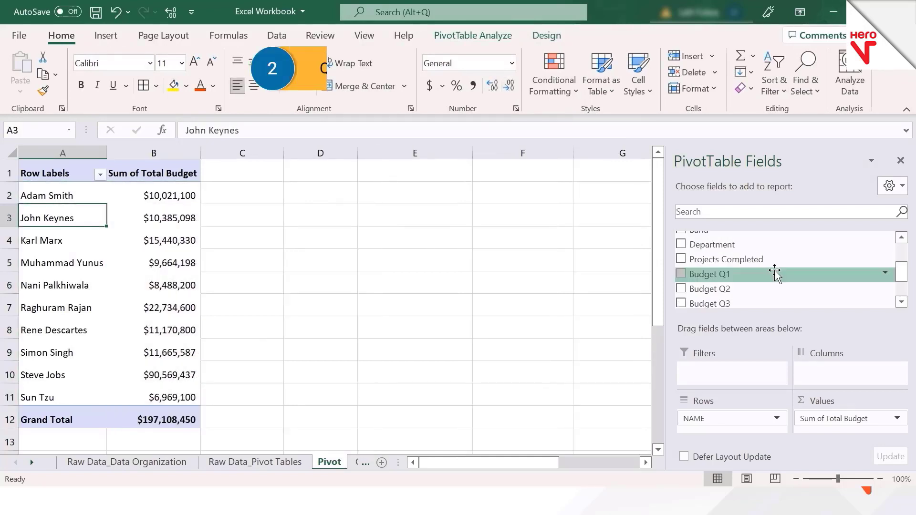
# - Replace Total Budget with Budget Q1 in the PivotTable's values, placing Budget Q1 in the columns first
pyautogui.moveTo(711, 267); pyautogui.dragTo(802, 263)
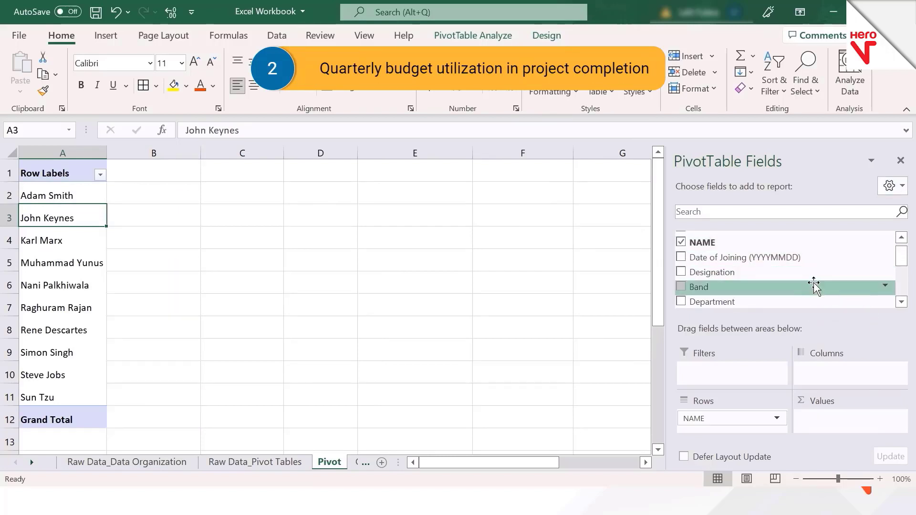
pyautogui.click(902, 293)
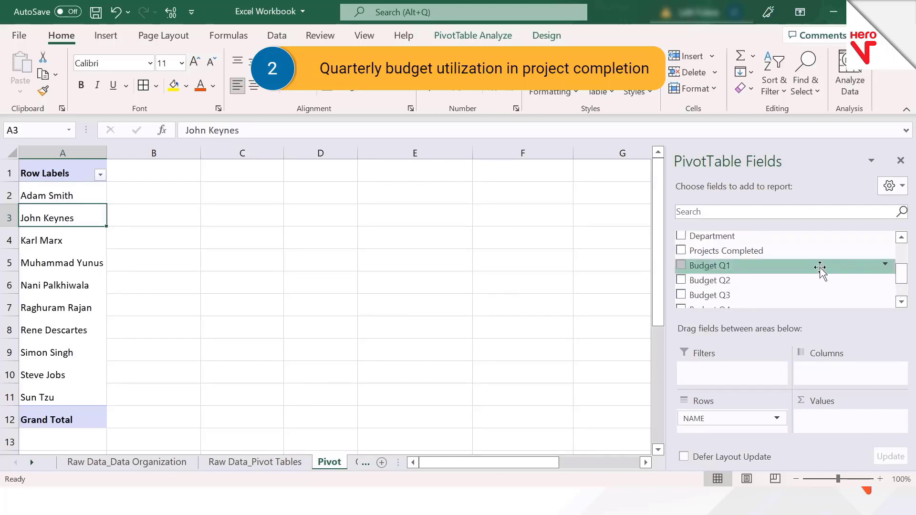
pyautogui.moveTo(819, 270); pyautogui.dragTo(843, 373)
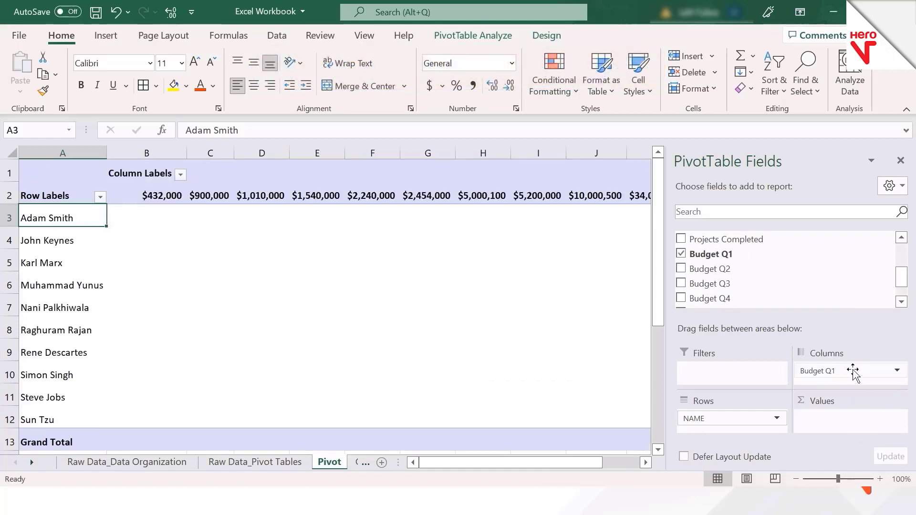
pyautogui.moveTo(854, 372); pyautogui.dragTo(851, 437)
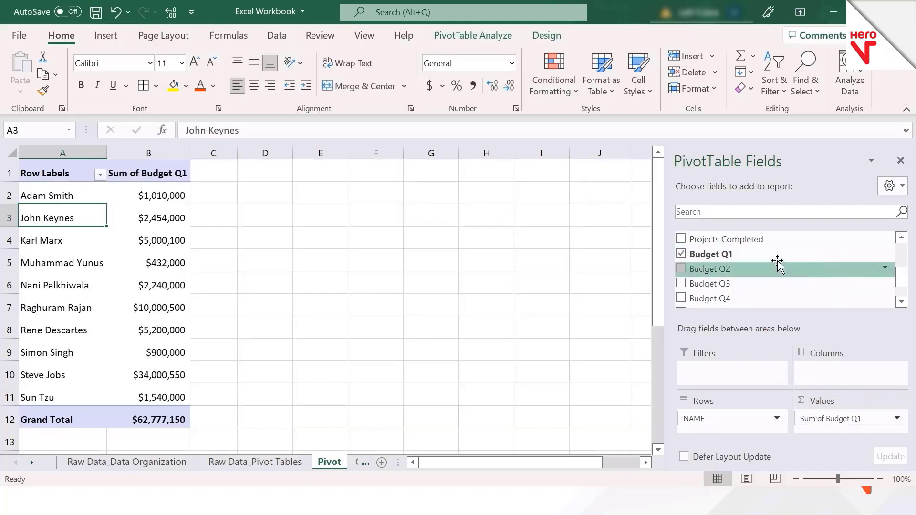
# - Add the Budget Q2, Budget Q3 and Budget Q4 fields to the PivotTable's values
pyautogui.moveTo(777, 268); pyautogui.dragTo(846, 437)
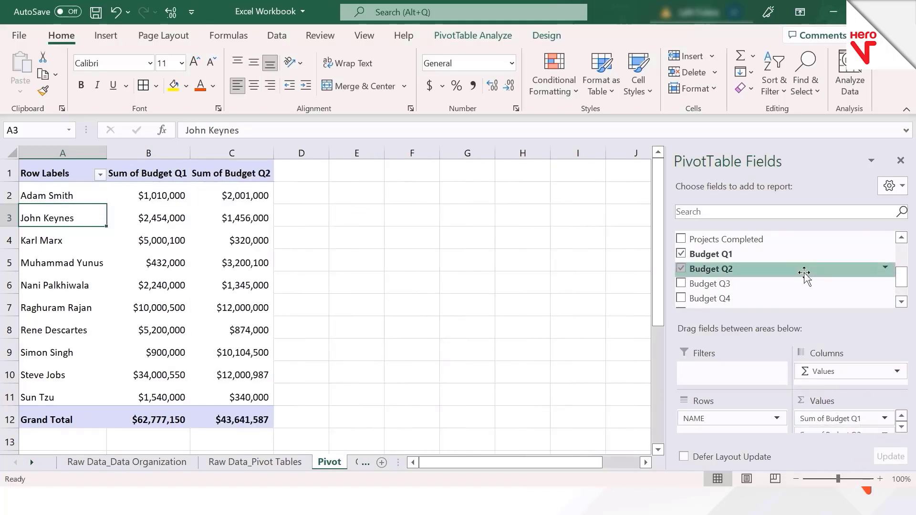
pyautogui.moveTo(800, 287); pyautogui.dragTo(841, 440)
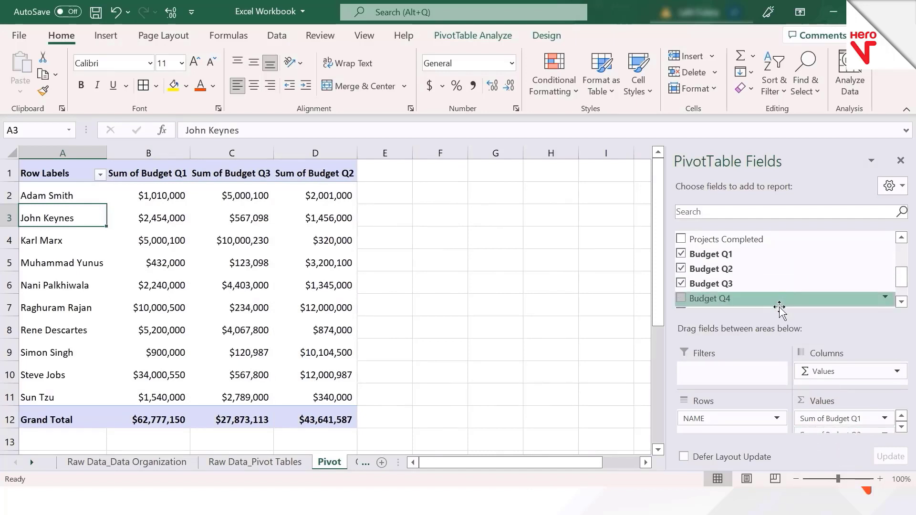
pyautogui.moveTo(779, 305); pyautogui.dragTo(842, 443)
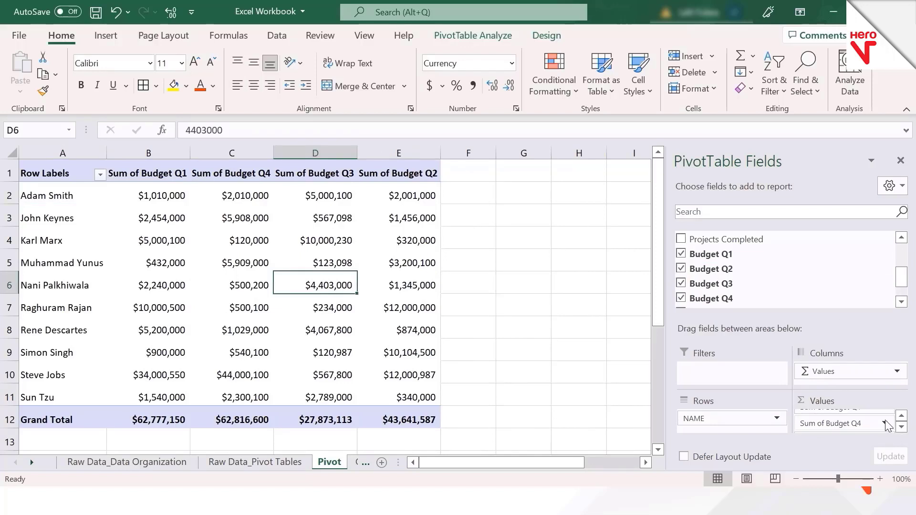
# - Reorder the PivotTable's value fields as Q1, Q2, Q3, Q4 by moving Budget Q4 to the end and Budget Q3 down one place
pyautogui.click(885, 423)
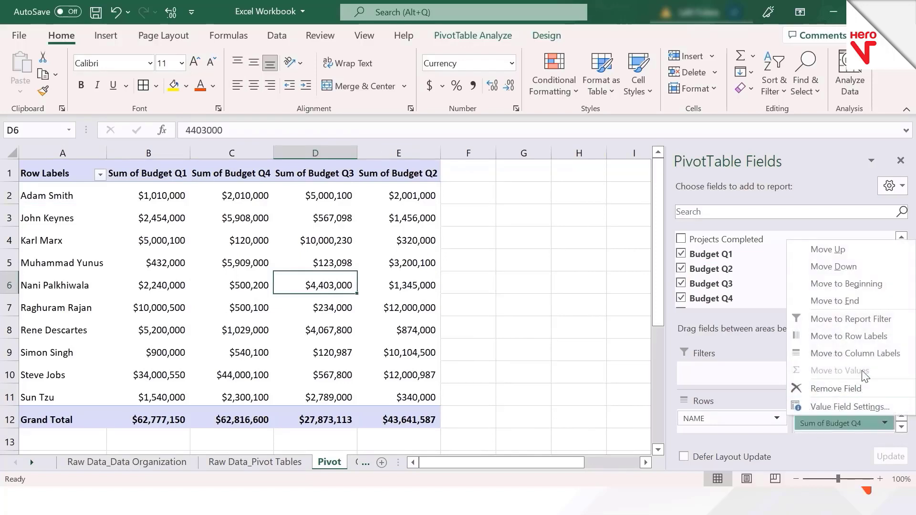
pyautogui.click(857, 300)
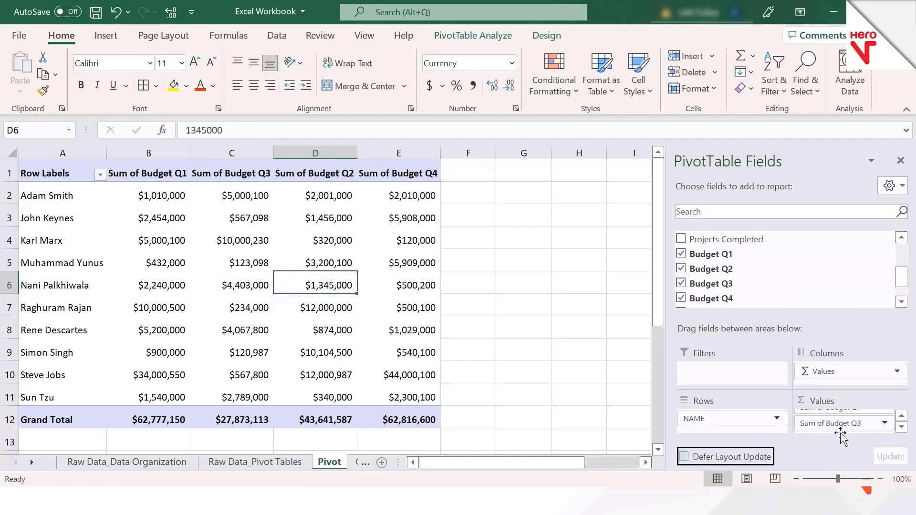
pyautogui.click(902, 416)
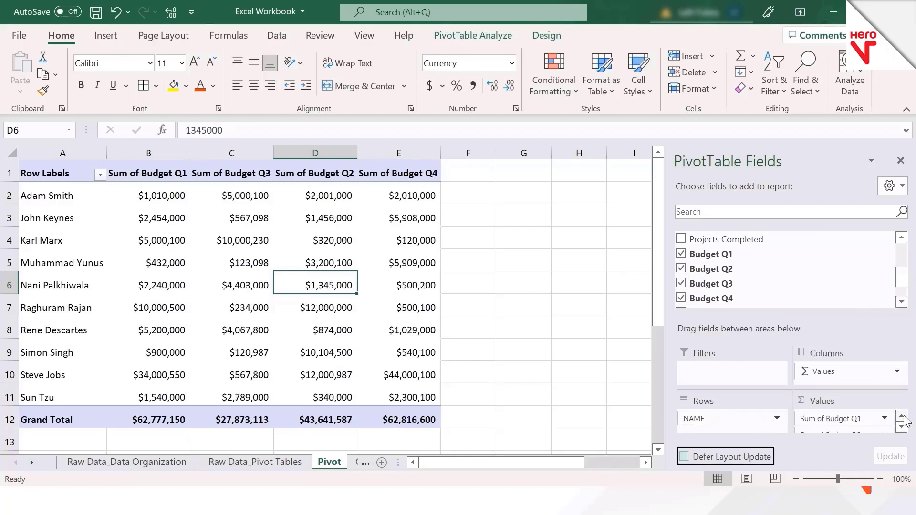
pyautogui.click(902, 427)
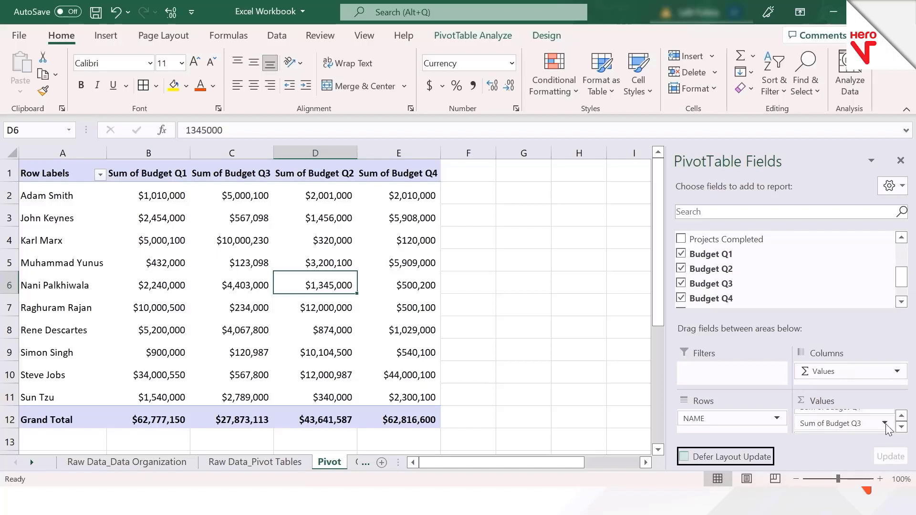
pyautogui.click(885, 423)
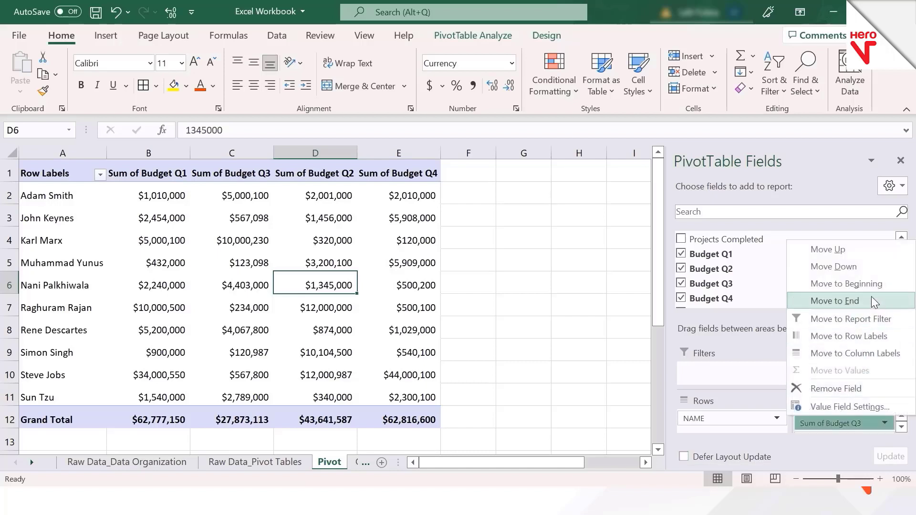
pyautogui.click(865, 269)
pyautogui.click(454, 239)
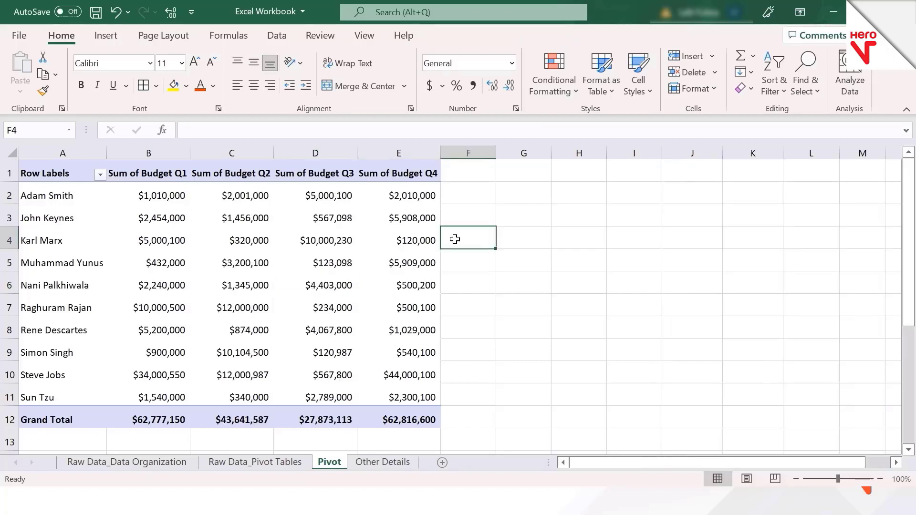
# - Look over the quarterly budget columns and the name rows of the PivotTable
pyautogui.press('Left')
pyautogui.press('Left')
pyautogui.press('Up')
pyautogui.press('Up')
pyautogui.press('Up')
pyautogui.press('Left')
pyautogui.press('Left')
pyautogui.press('Down')
pyautogui.press('Down')
pyautogui.press('Left')
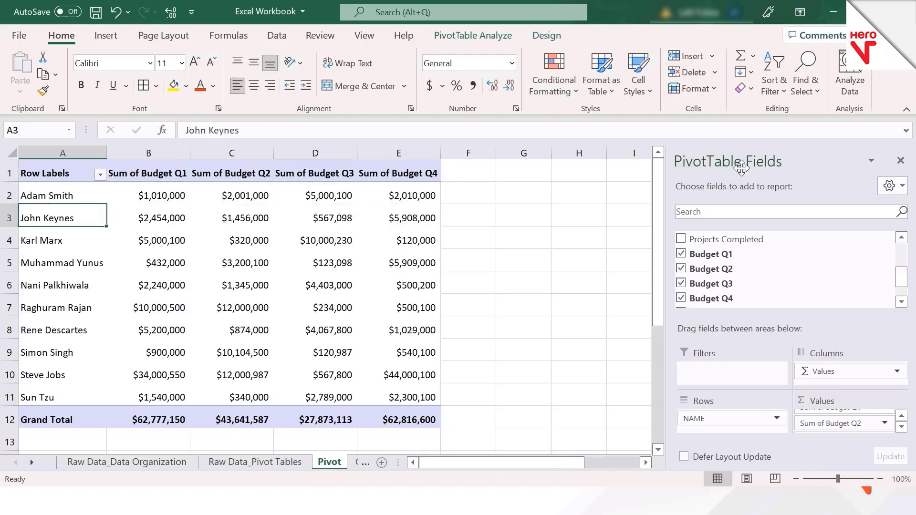
# - Add the Projects Completed field to the PivotTable's rows below NAME and review the first person's four quarterly budgets
pyautogui.moveTo(743, 237); pyautogui.dragTo(743, 440)
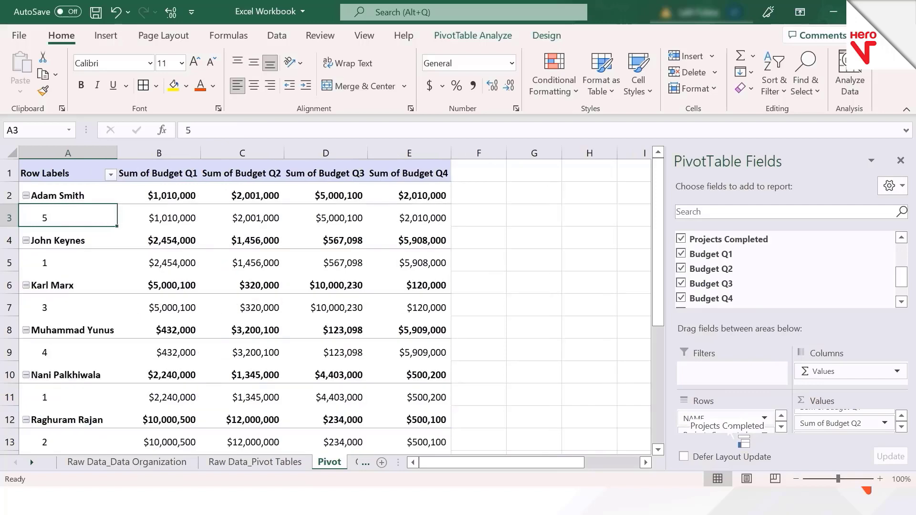
pyautogui.press('Up')
pyautogui.press('Down')
pyautogui.press('Right')
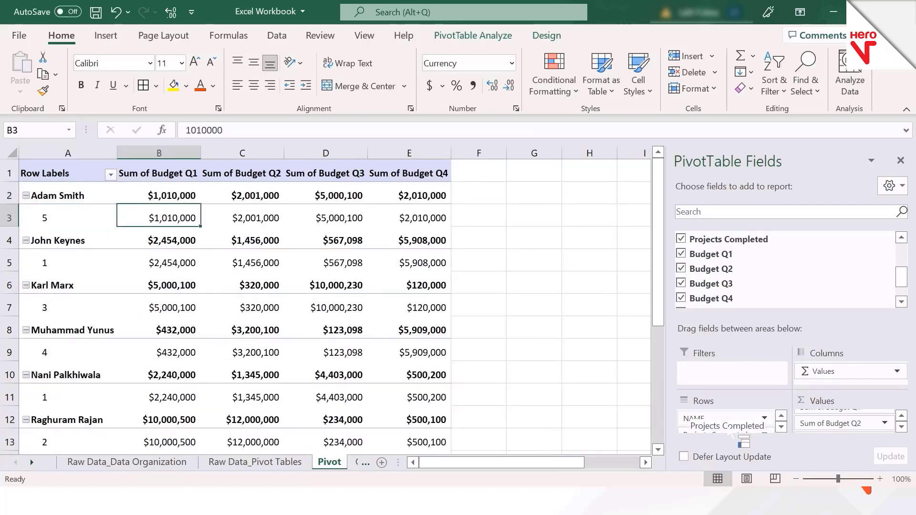
pyautogui.press('Right')
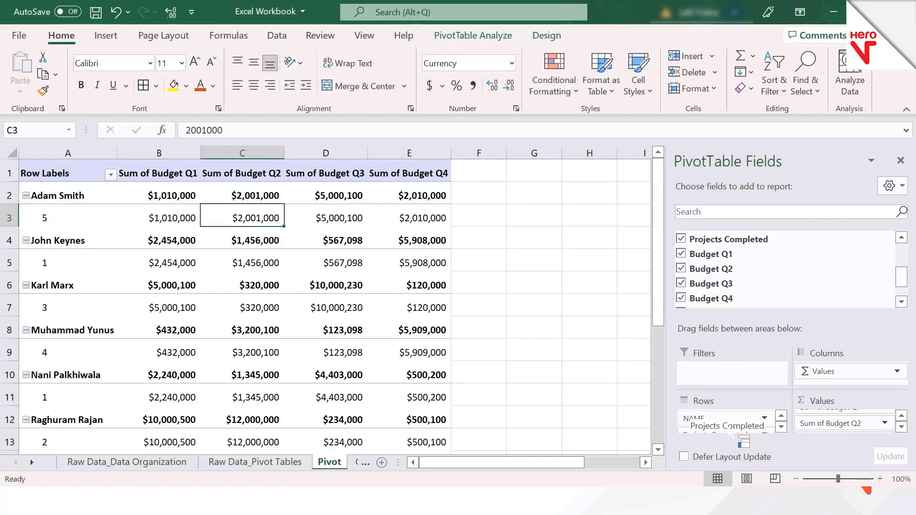
pyautogui.press('Right')
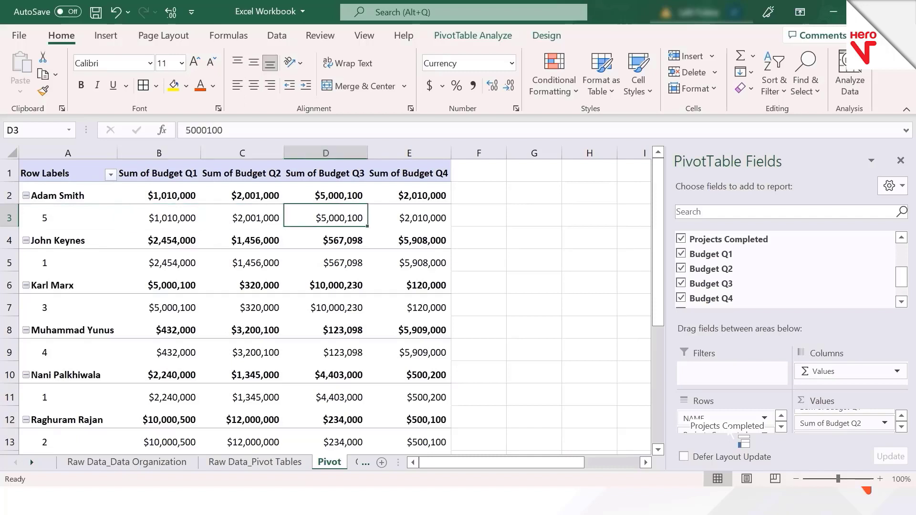
pyautogui.press('Right')
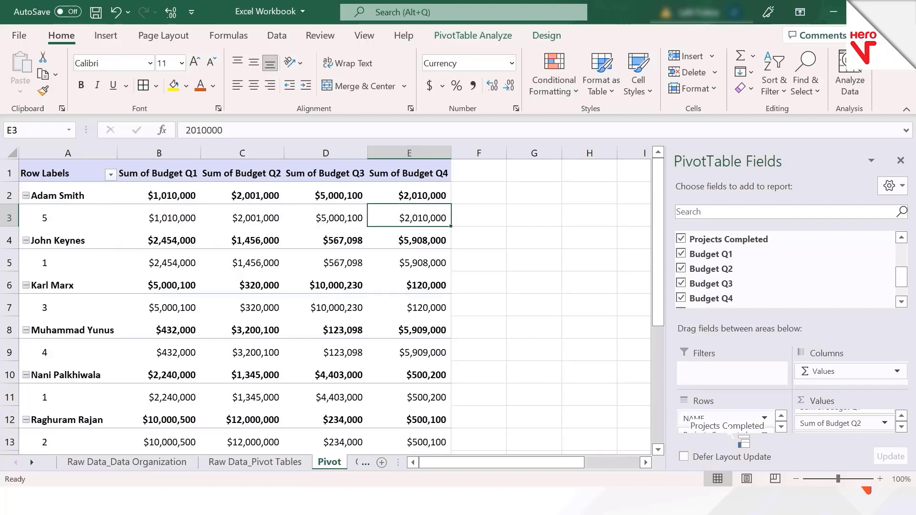
# - Move the Projects Completed field from the PivotTable's rows to its columns
pyautogui.hotkey('ctrl', 'Home')
pyautogui.moveTo(730, 433); pyautogui.dragTo(854, 392)
pyautogui.click(782, 428)
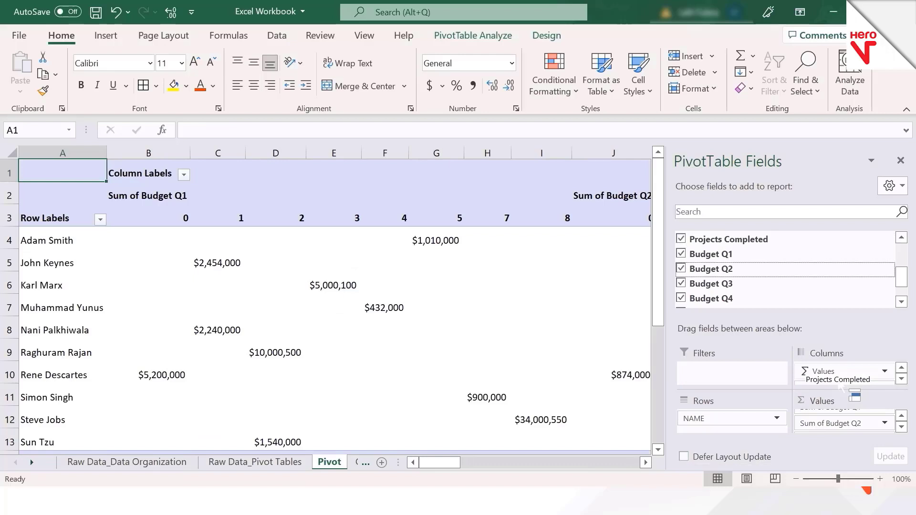
# - Examine the first person's Budget Q1 amount in row 4 against the projects-completed column headings
pyautogui.click(456, 245)
pyautogui.press('Left')
pyautogui.press('Left')
pyautogui.press('Left')
pyautogui.press('Left')
pyautogui.press('Left')
pyautogui.press('Left')
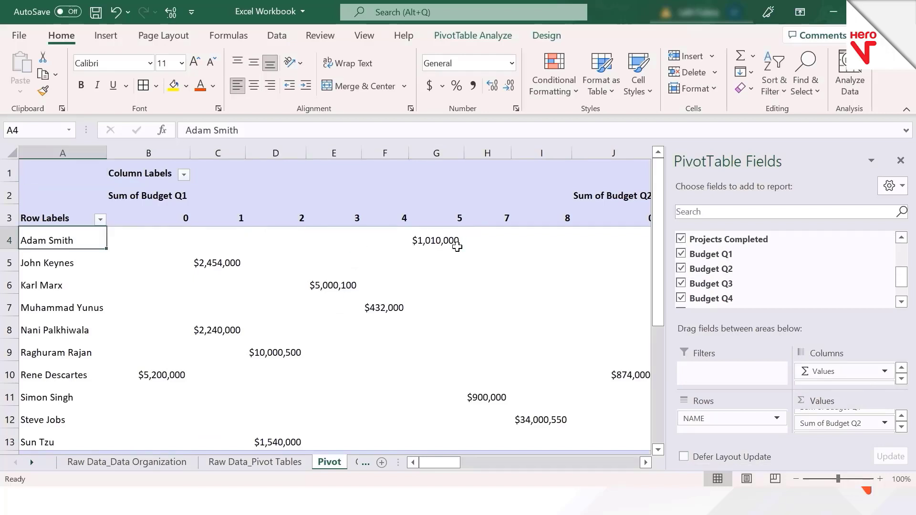
pyautogui.press('Right')
pyautogui.press('Right')
pyautogui.press('Right')
pyautogui.press('Right')
pyautogui.press('Right')
pyautogui.press('Right')
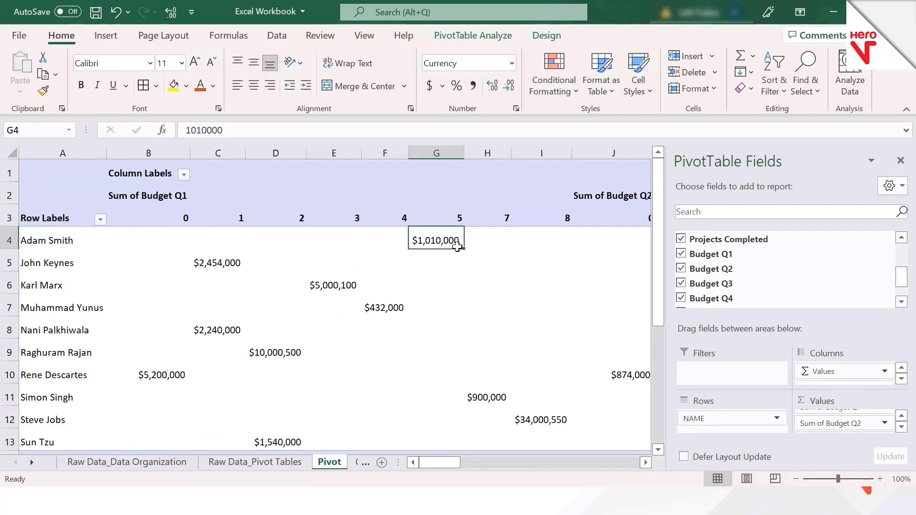
pyautogui.press('Up')
pyautogui.press('Down')
pyautogui.press('Left')
pyautogui.press('Left')
pyautogui.press('Left')
pyautogui.press('Left')
pyautogui.press('Left')
pyautogui.press('Left')
pyautogui.press('Right')
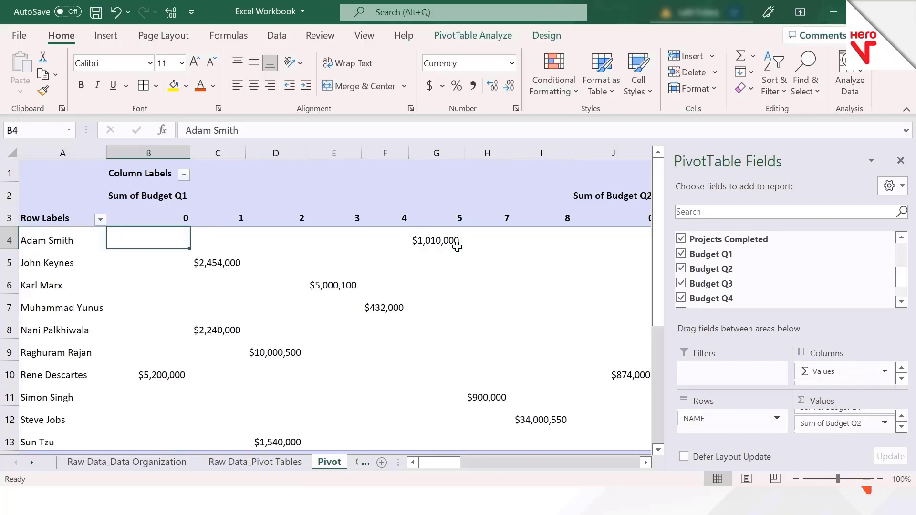
pyautogui.press('Right')
pyautogui.press('Right')
pyautogui.press('Right')
pyautogui.press('Right')
pyautogui.press('Right')
pyautogui.press('Up')
pyautogui.press('Down')
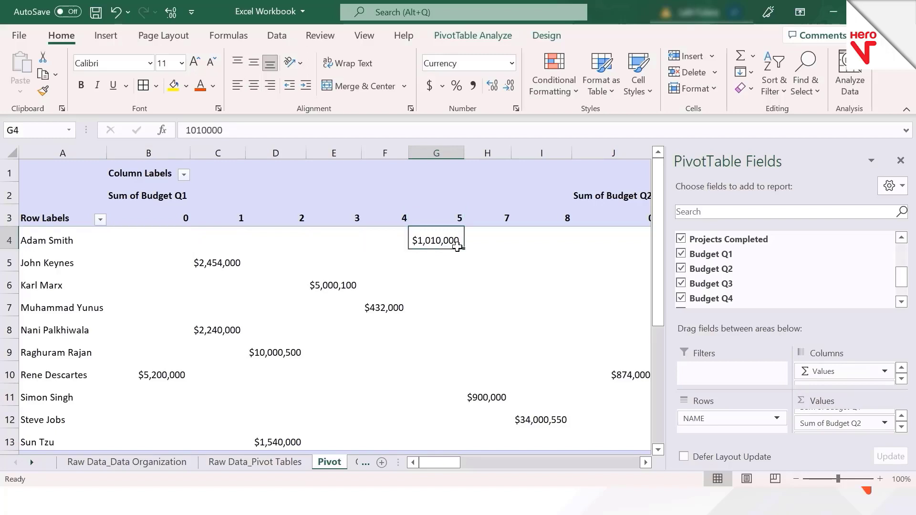
# - Examine the first person's Budget Q2 amount under the projects-completed headings and return to the name in A4
pyautogui.press('Right')
pyautogui.press('Right')
pyautogui.press('Right')
pyautogui.press('Right')
pyautogui.press('Right')
pyautogui.press('Right')
pyautogui.press('Right')
pyautogui.press('Right')
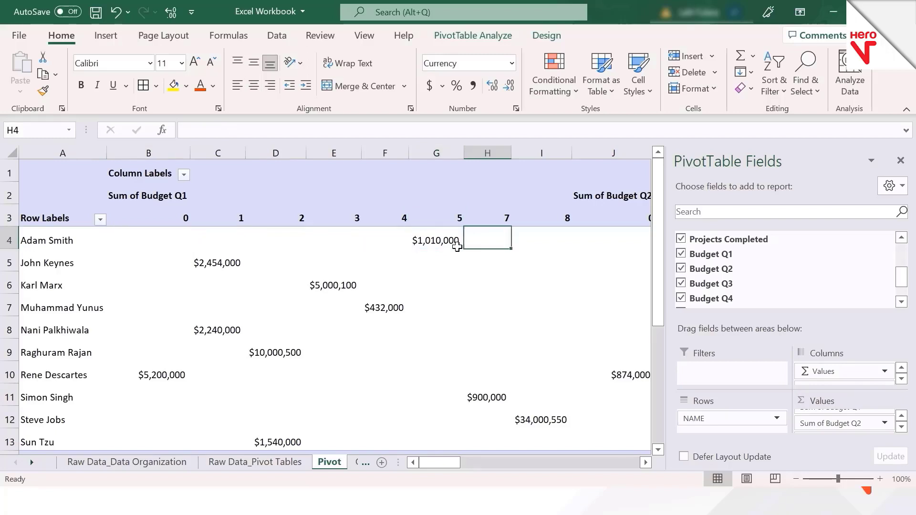
pyautogui.press('Right')
pyautogui.press('Right')
pyautogui.press('Right')
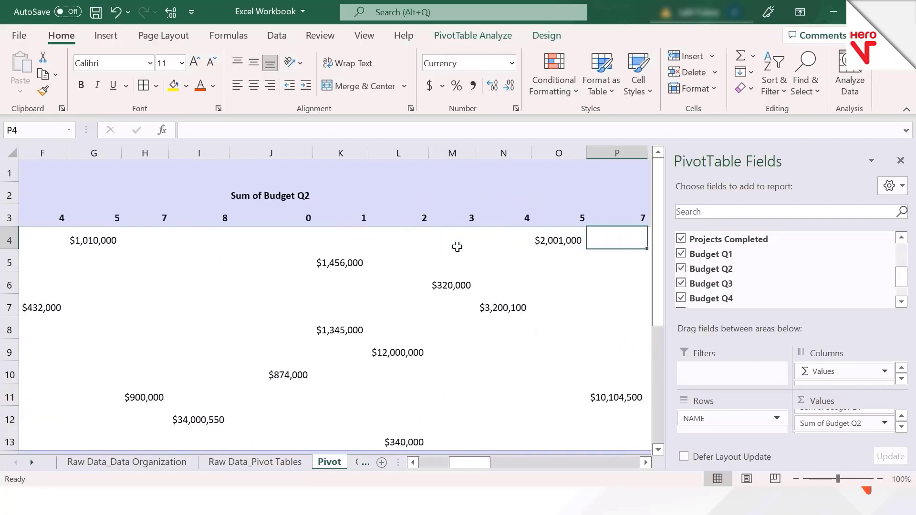
pyautogui.press('Left')
pyautogui.press('Left')
pyautogui.press('Left')
pyautogui.press('Left')
pyautogui.press('Left')
pyautogui.press('Left')
pyautogui.press('Left')
pyautogui.press('Left')
pyautogui.press('Left')
pyautogui.press('Left')
pyautogui.press('Left')
pyautogui.press('Left')
pyautogui.press('Left')
pyautogui.press('Left')
pyautogui.press('Left')
pyautogui.press('Left')
pyautogui.press('Left')
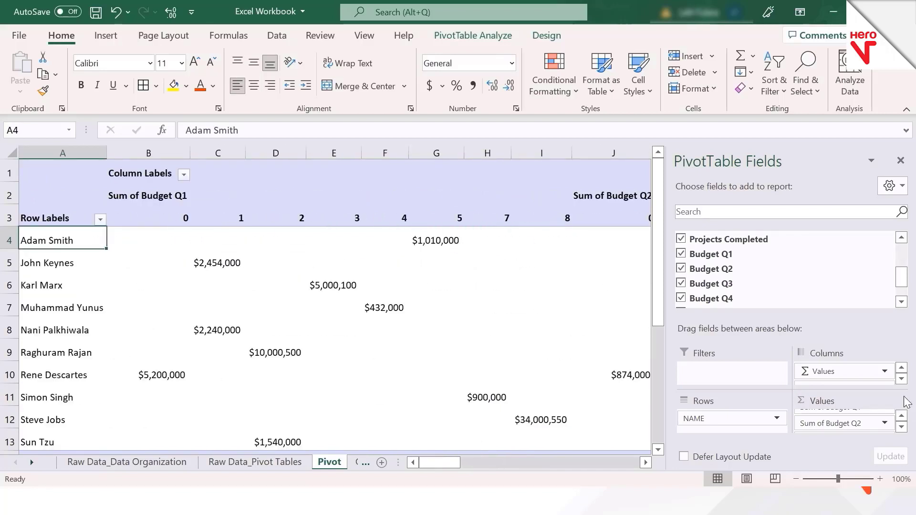
# - Move Projects Completed from the PivotTable's columns to its values, right after Budget Q1
pyautogui.click(902, 379)
pyautogui.moveTo(839, 378); pyautogui.dragTo(857, 420)
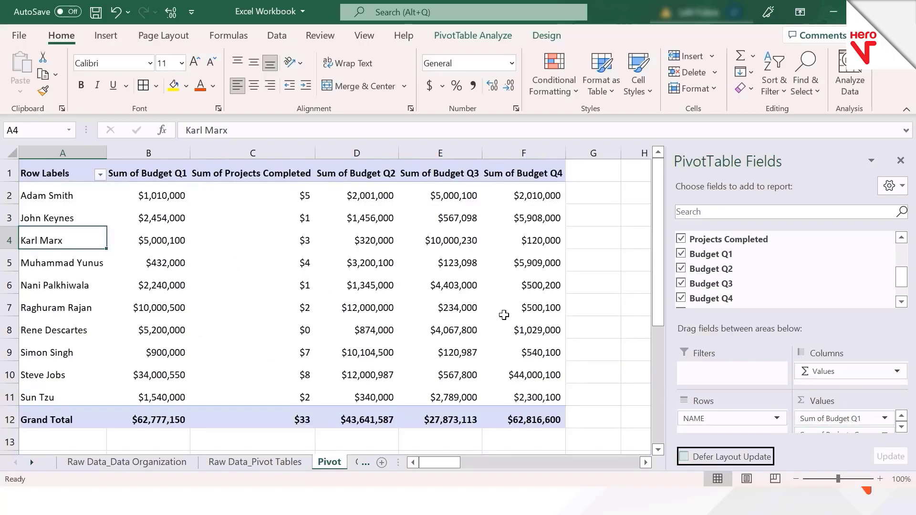
# - Format the Projects Completed sums in C2:C12, including the grand total, as Number with 0 decimal places and center them
pyautogui.click(299, 193)
pyautogui.hotkey('ctrl', 'shift', 'Down')
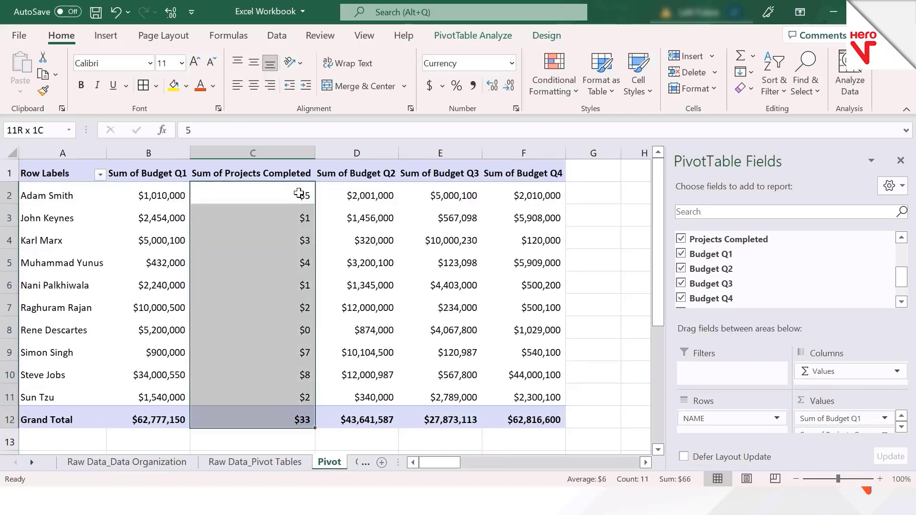
pyautogui.hotkey('ctrl', '1')
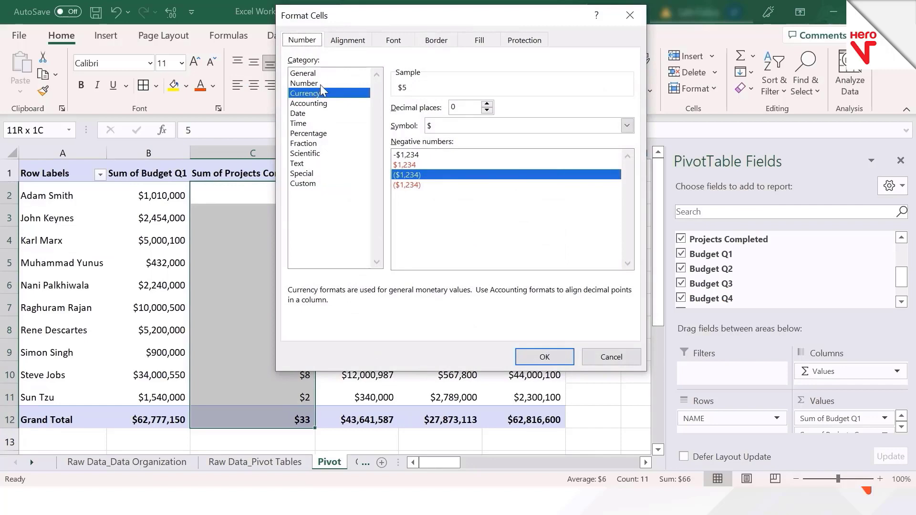
pyautogui.click(320, 85)
pyautogui.click(545, 358)
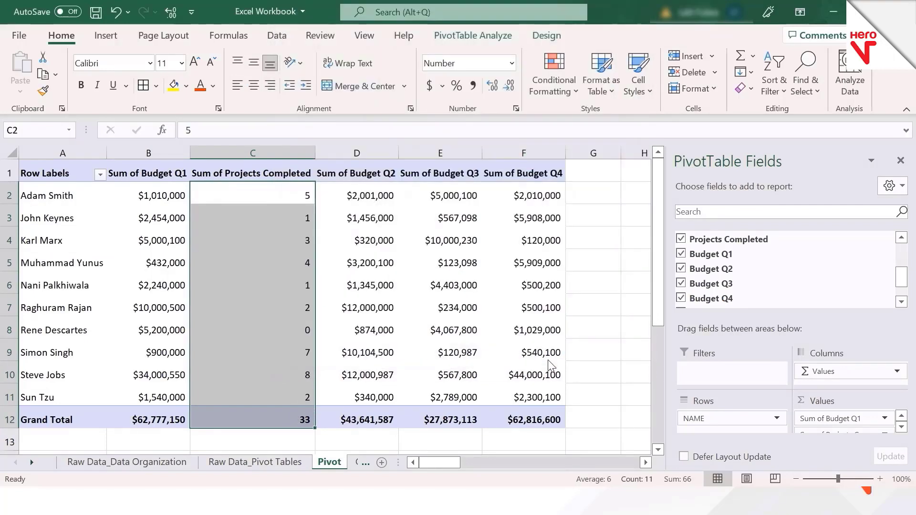
pyautogui.press('Up')
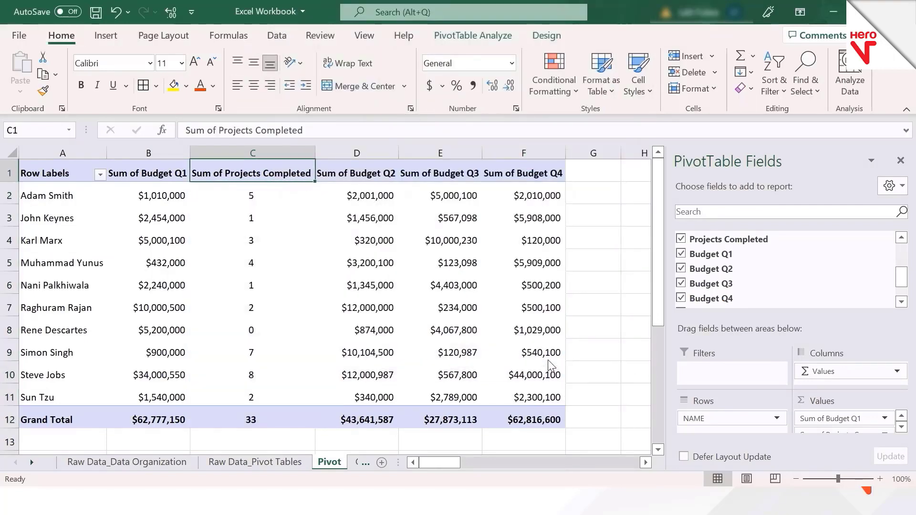
# - Move Sum of Projects Completed to the beginning of the PivotTable's values, ahead of Budget Q1
pyautogui.press('Right')
pyautogui.press('Down')
pyautogui.press('Left')
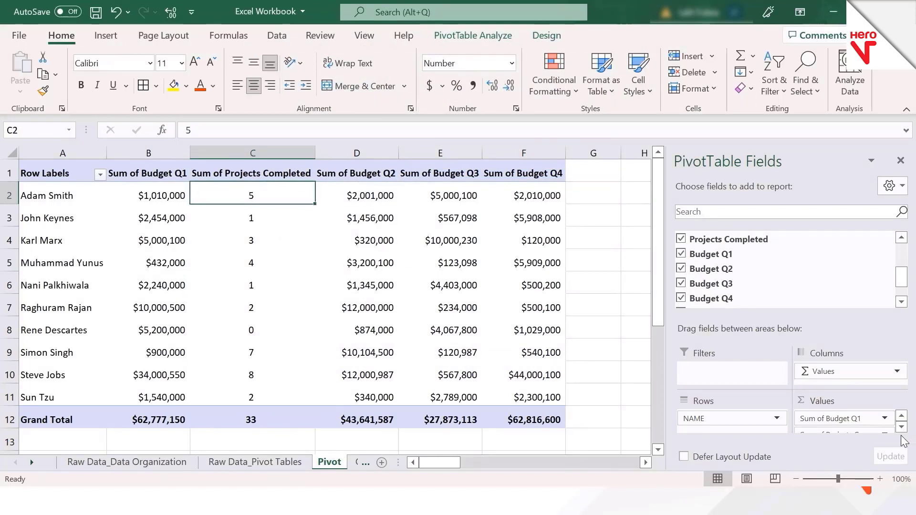
pyautogui.click(904, 417)
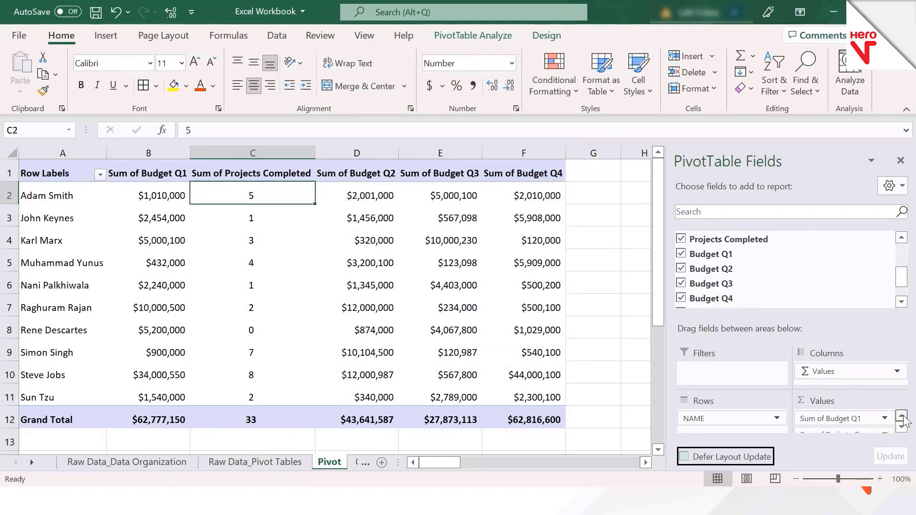
pyautogui.click(902, 427)
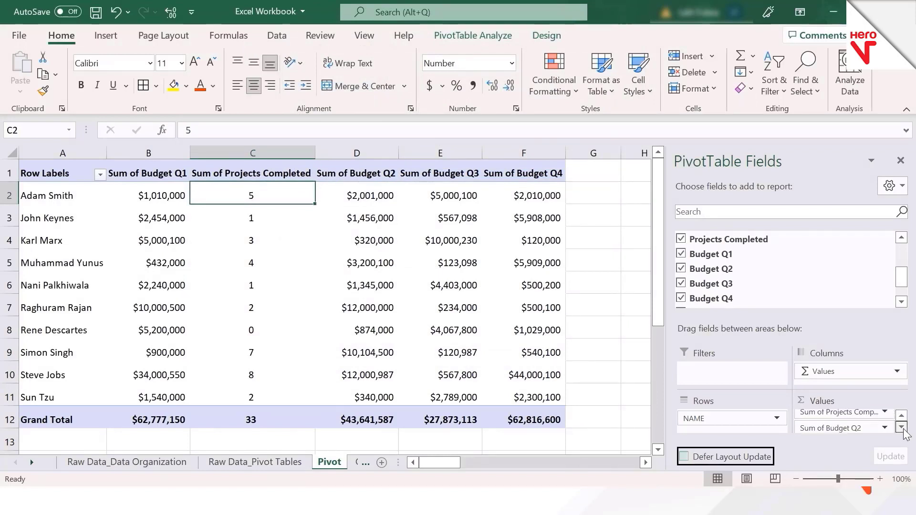
pyautogui.click(884, 412)
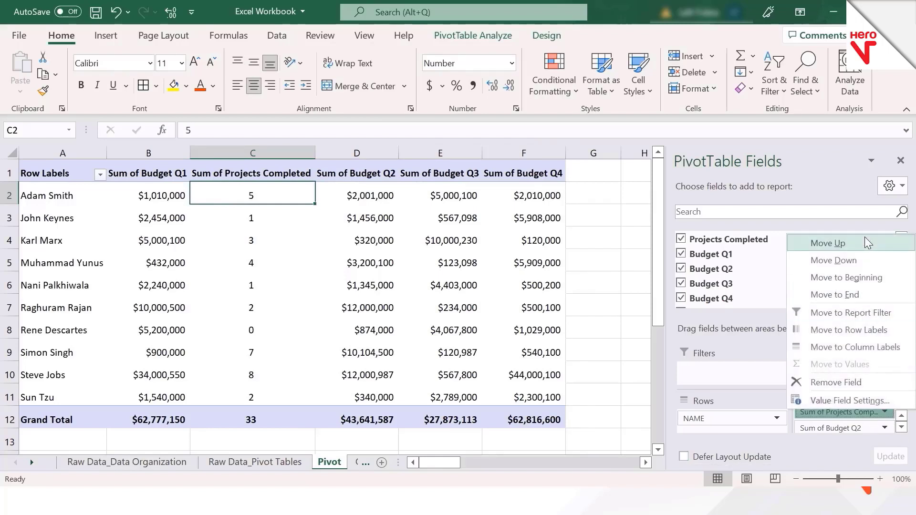
pyautogui.click(868, 278)
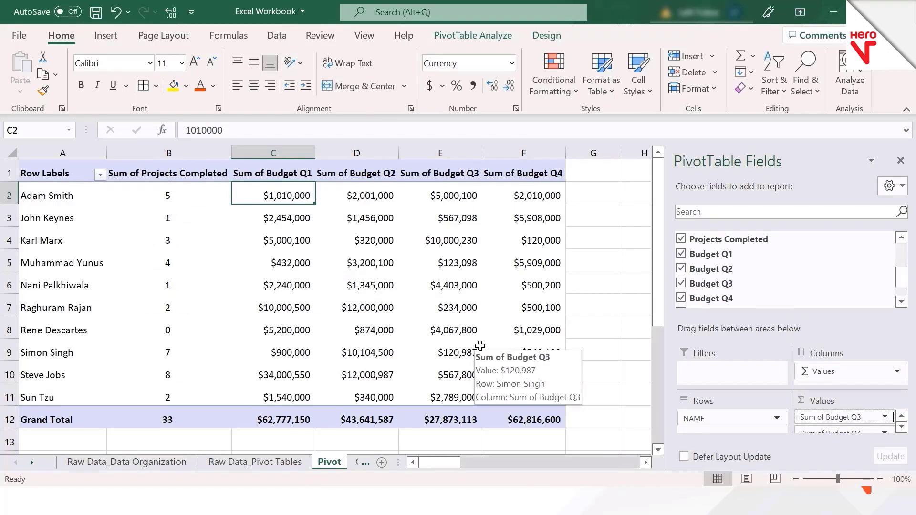
# - Examine the first person's projects completed and Budget Q1 amount in row 2, returning to the name in A2
pyautogui.click(574, 296)
pyautogui.press('Left')
pyautogui.press('Left')
pyautogui.press('Up')
pyautogui.press('Up')
pyautogui.press('Left')
pyautogui.press('Left')
pyautogui.press('Up')
pyautogui.press('Up')
pyautogui.press('Left')
pyautogui.press('Left')
pyautogui.press('Up')
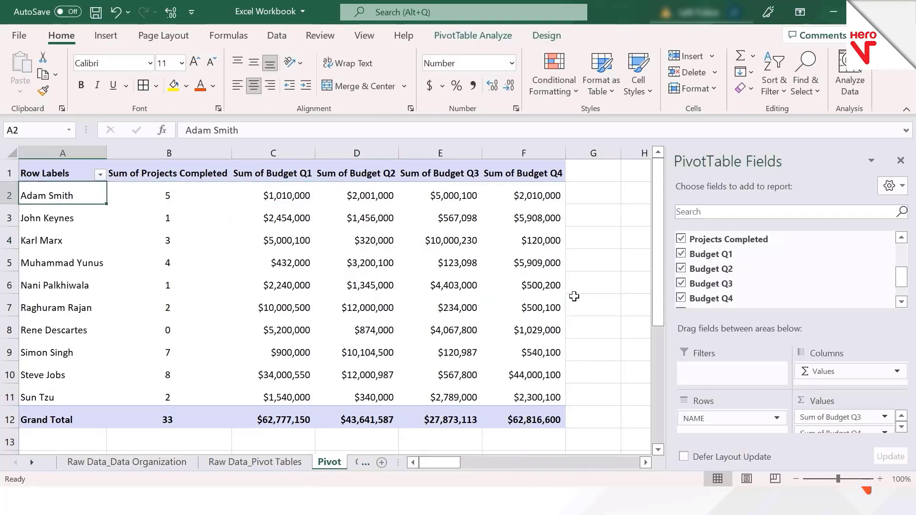
pyautogui.press('Right')
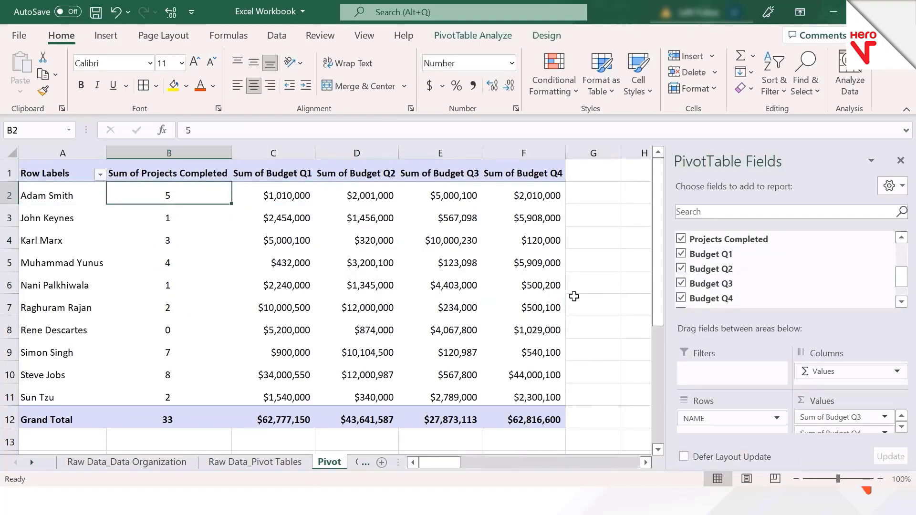
pyautogui.press('Right')
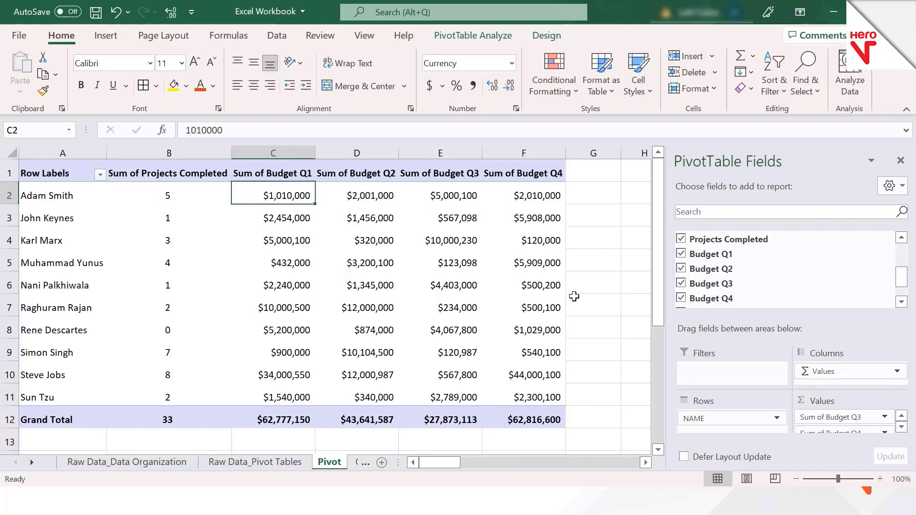
pyautogui.press('Left')
pyautogui.press('Left')
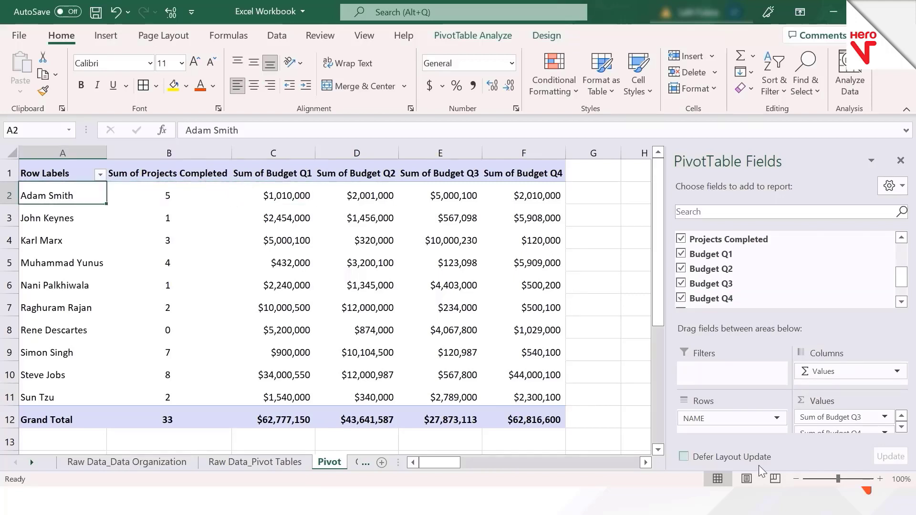
# - Remove the NAME field from the PivotTable's rows and check the overall projects-completed total against its heading
pyautogui.moveTo(741, 420); pyautogui.dragTo(778, 271)
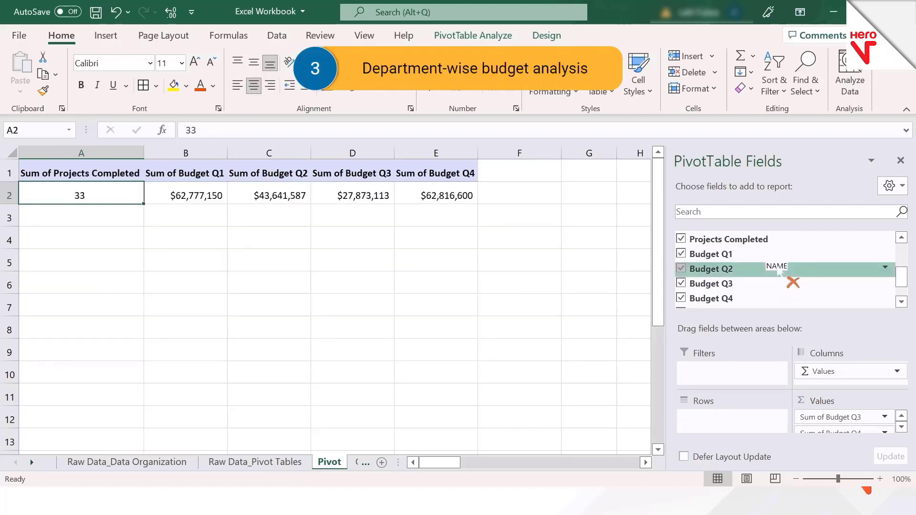
pyautogui.press('Up')
pyautogui.press('Down')
pyautogui.press('Right')
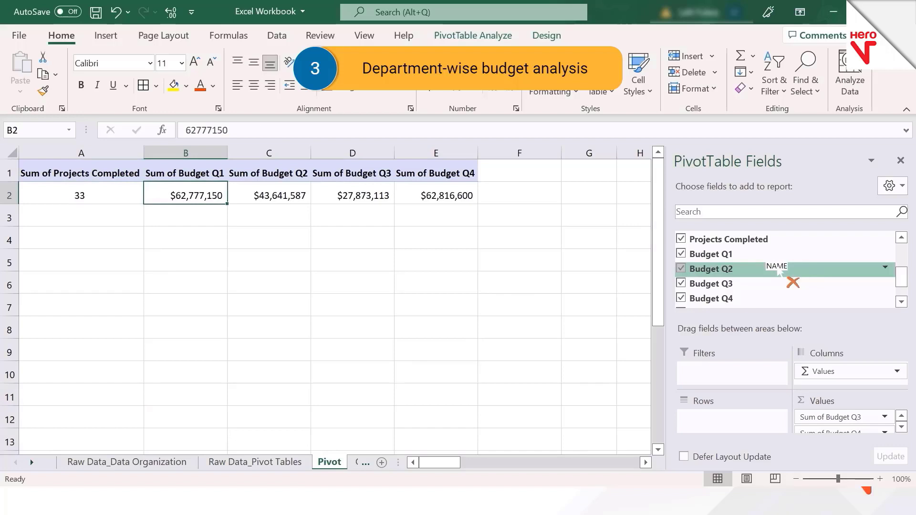
pyautogui.press('Left')
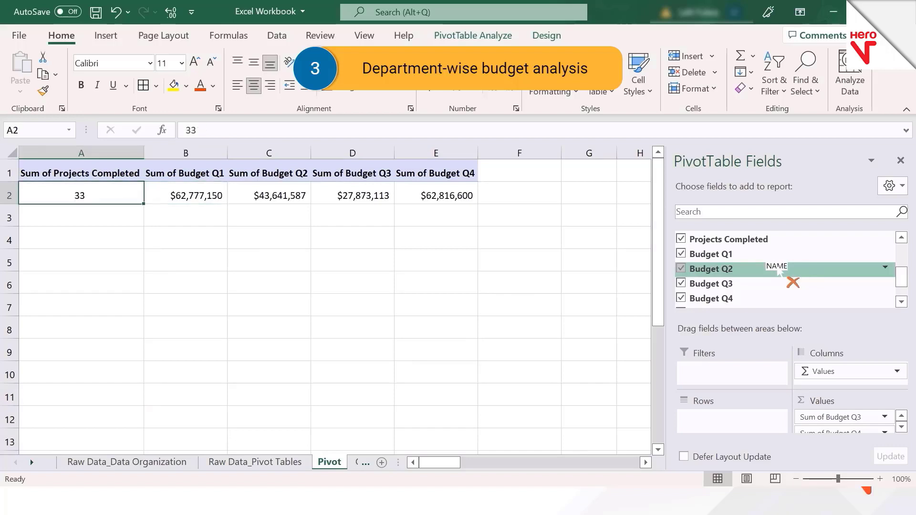
pyautogui.press('Up')
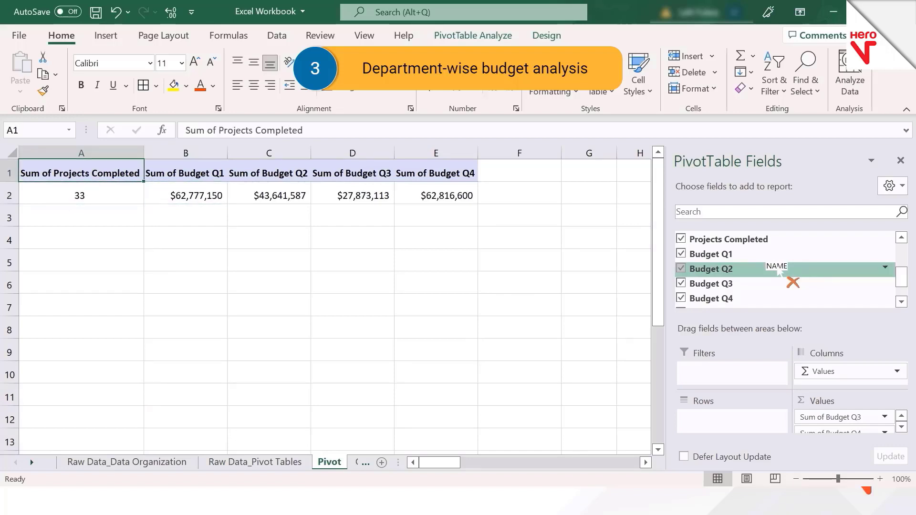
# - Examine the overall quarterly budget totals in row 2, from Budget Q1 through Budget Q4, and return to A2
pyautogui.press('Down')
pyautogui.press('Right')
pyautogui.press('Right')
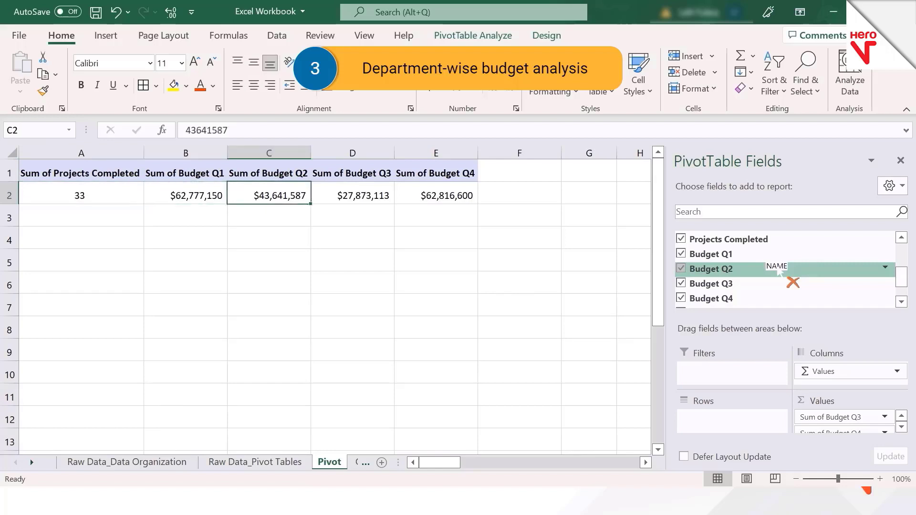
pyautogui.press('Right')
pyautogui.press('Right')
pyautogui.press('Left')
pyautogui.press('Left')
pyautogui.press('Left')
pyautogui.press('Left')
pyautogui.press('Right')
pyautogui.press('Right')
pyautogui.press('Right')
pyautogui.press('Right')
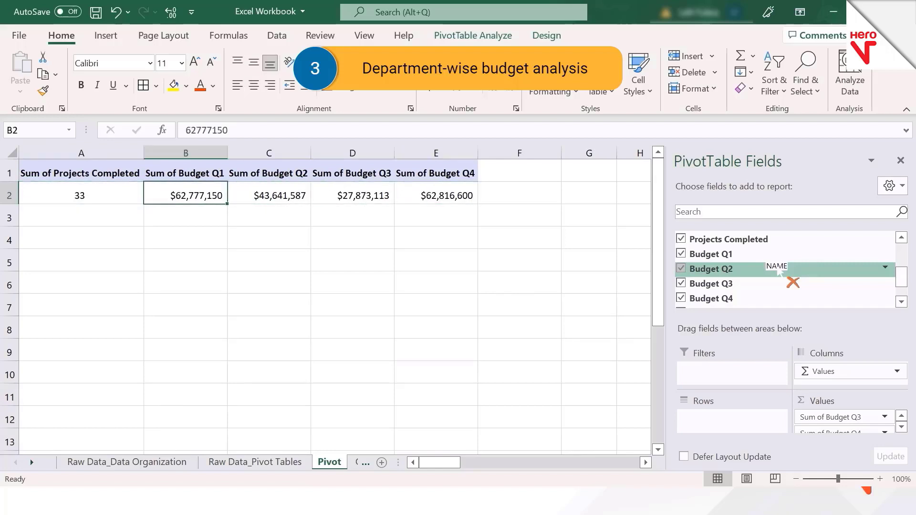
pyautogui.press('Left')
pyautogui.press('Left')
pyautogui.press('Left')
pyautogui.press('Left')
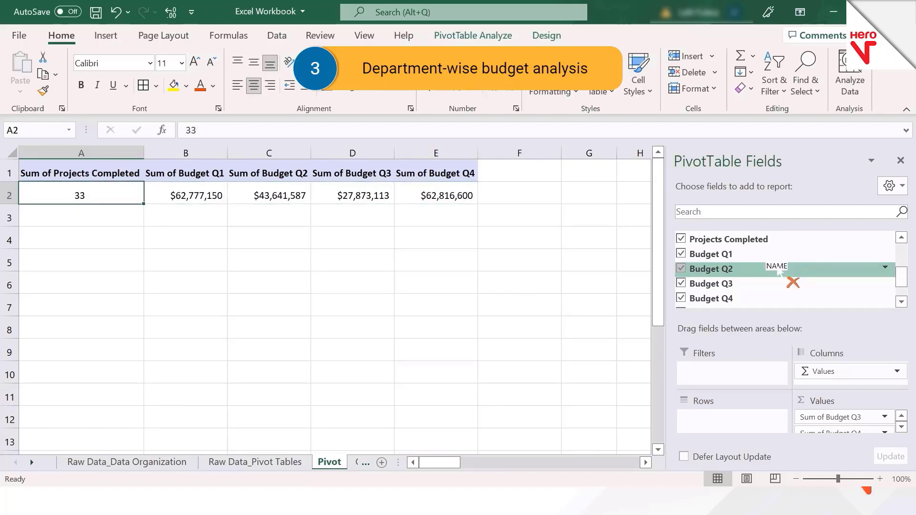
# - Add the Department field to the PivotTable's rows and check the Economic Advisory Budget Q1 sum in C2
pyautogui.moveTo(778, 272); pyautogui.dragTo(792, 283)
pyautogui.click(898, 289)
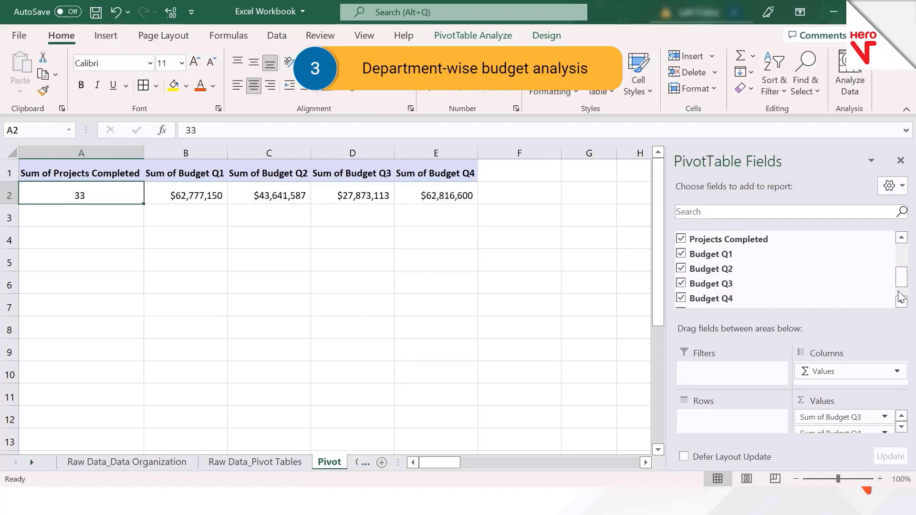
pyautogui.scroll(5, 763, 286)
pyautogui.moveTo(760, 301); pyautogui.dragTo(755, 430)
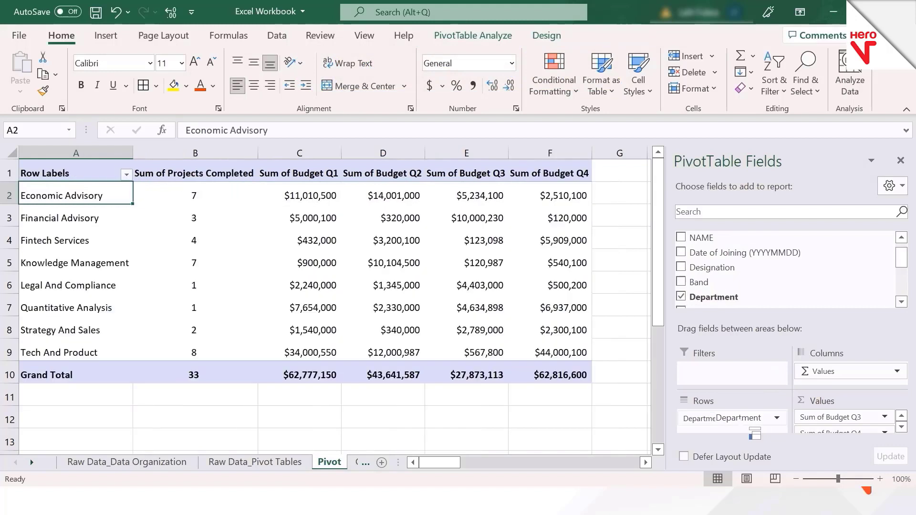
pyautogui.press('Down')
pyautogui.press('Right')
pyautogui.press('Right')
pyautogui.press('Up')
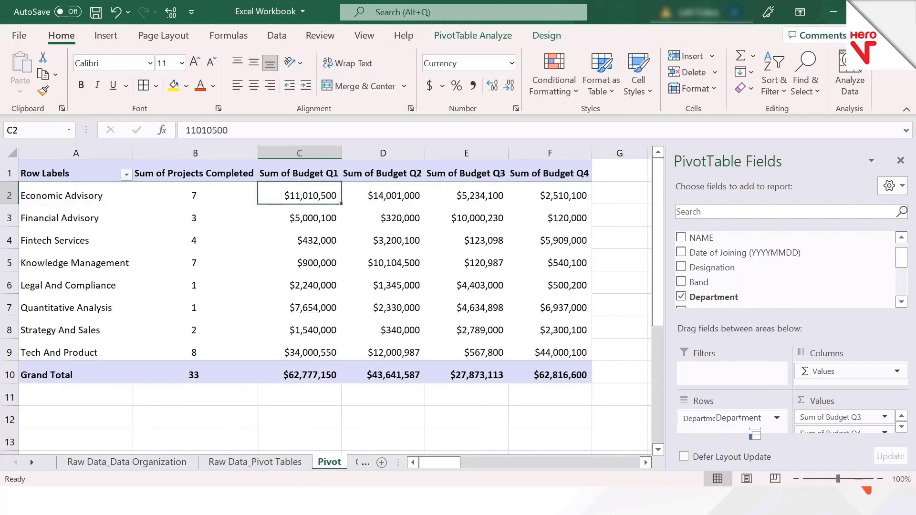
# - Examine the Department entries on the Raw Data_Pivot Tables sheet, comparing the two Economic Advisory records in F2 and F5
pyautogui.hotkey('ctrl', 'pageup')
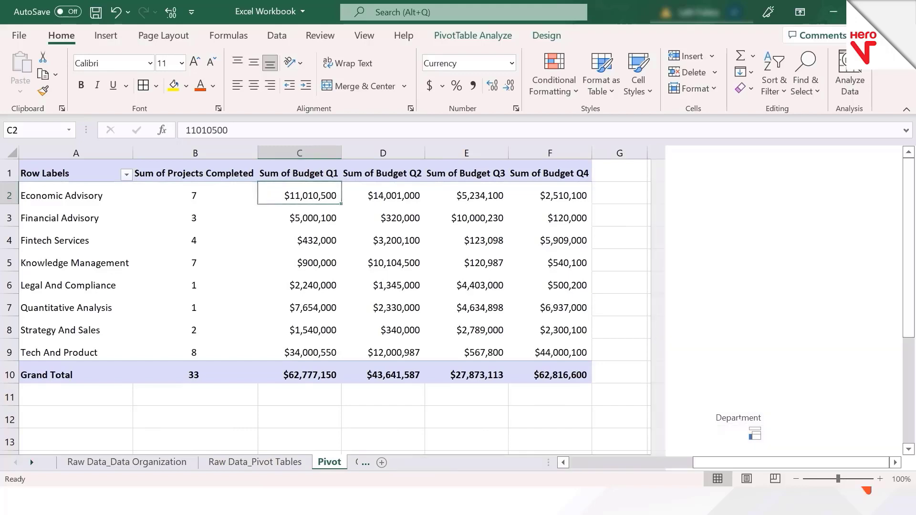
pyautogui.press('Right')
pyautogui.press('Right')
pyautogui.press('Right')
pyautogui.press('Down')
pyautogui.press('Down')
pyautogui.press('Right')
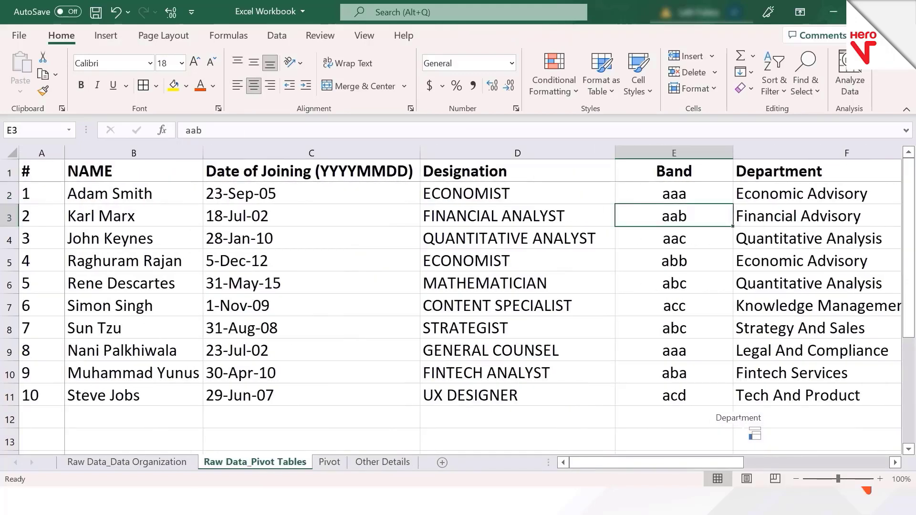
pyautogui.press('Up')
pyautogui.press('Right')
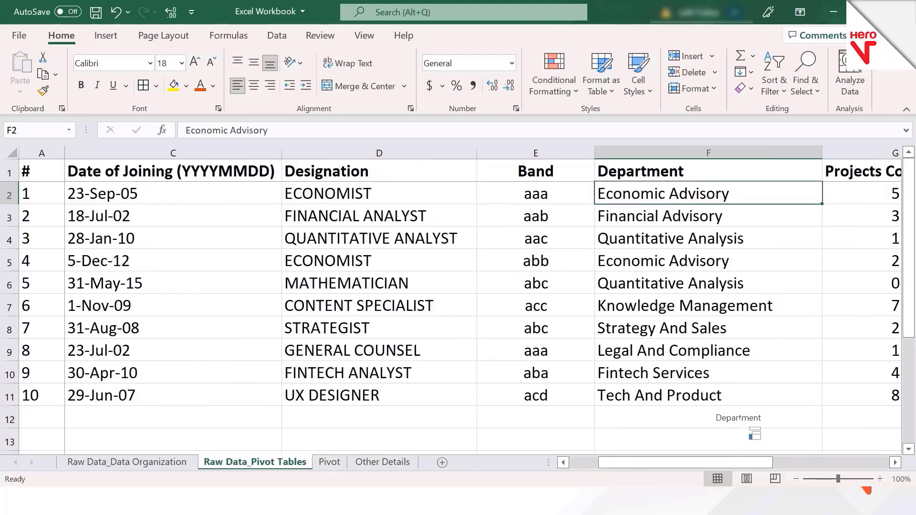
pyautogui.press('Down')
pyautogui.press('Down')
pyautogui.press('Down')
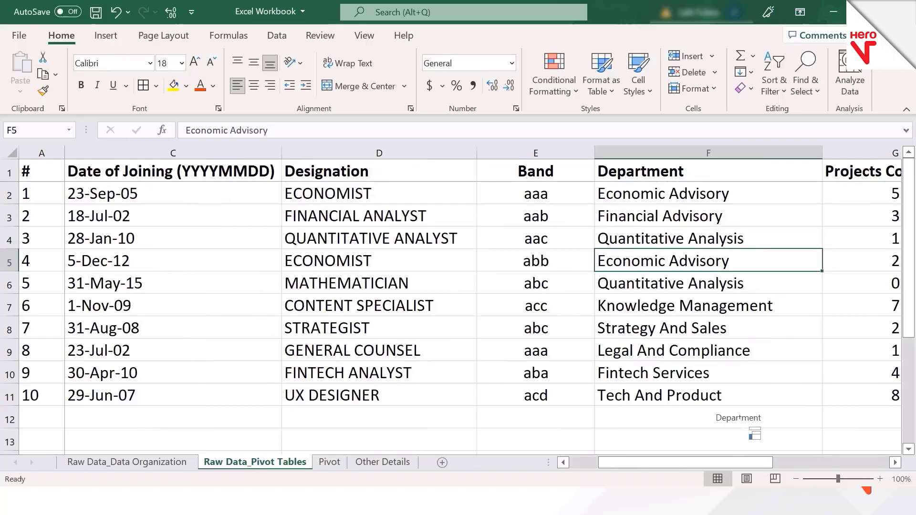
# - Examine the second Economic Advisory record across row 5, from its name to its department, ending at A5
pyautogui.press('Left')
pyautogui.press('Left')
pyautogui.press('Left')
pyautogui.press('Left')
pyautogui.press('Left')
pyautogui.press('Right')
pyautogui.press('Right')
pyautogui.press('Right')
pyautogui.press('Right')
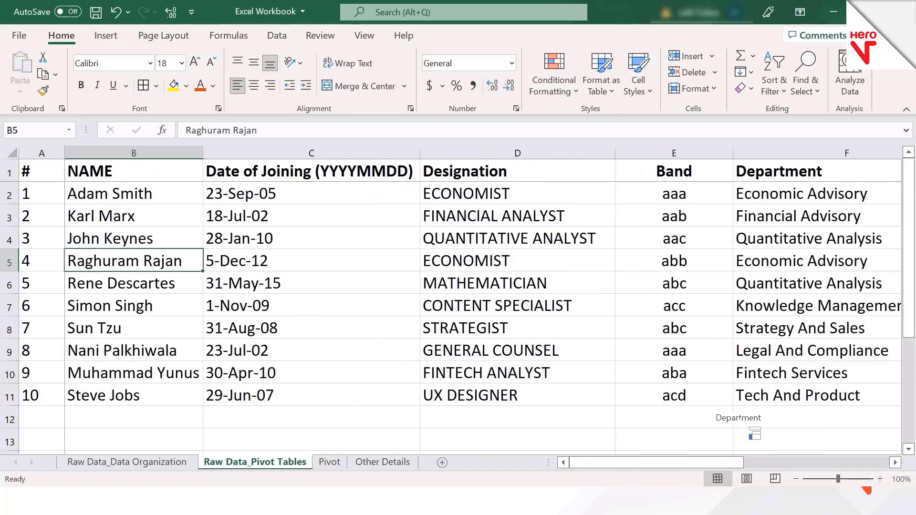
pyautogui.press('Right')
pyautogui.press('Right')
pyautogui.press('Left')
pyautogui.press('Left')
pyautogui.press('Left')
pyautogui.press('Left')
pyautogui.press('Left')
pyautogui.press('Left')
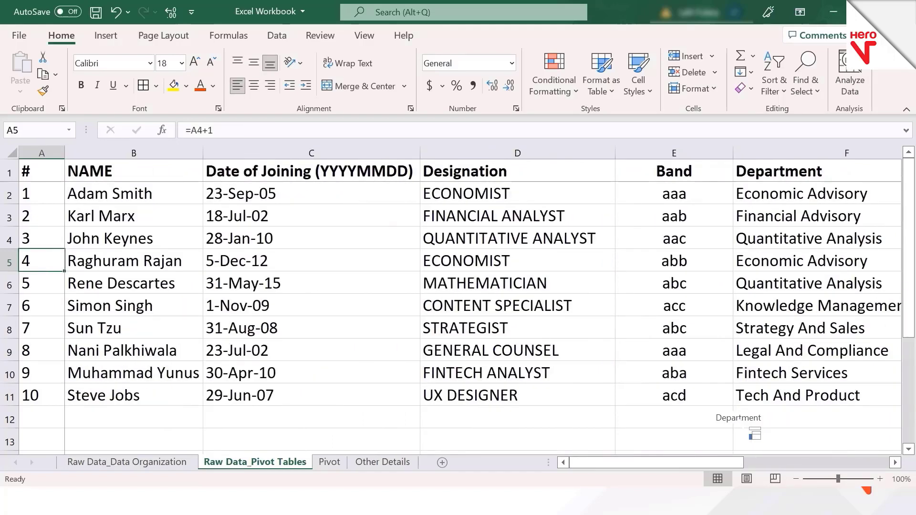
# - Return to the Pivot sheet and review the department row labels in column A, ending at Economic Advisory
pyautogui.hotkey('ctrl', 'pagedown')
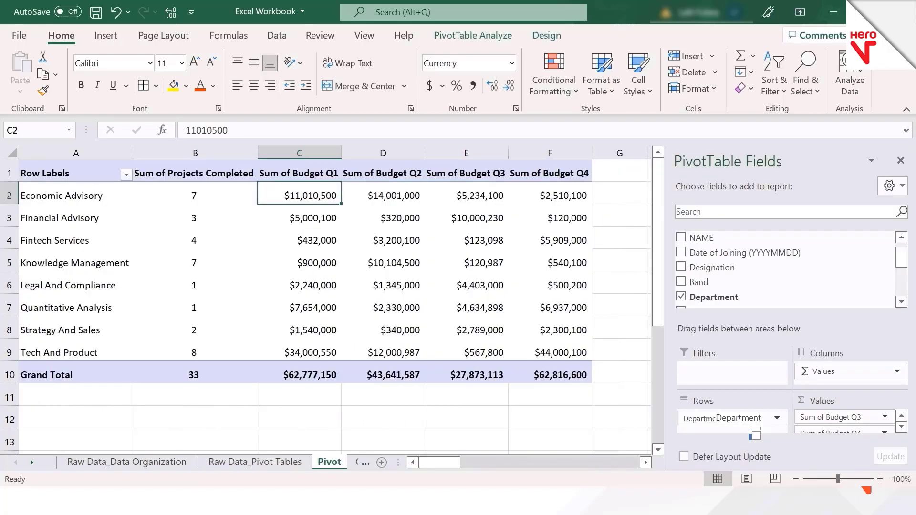
pyautogui.press('Left')
pyautogui.press('Left')
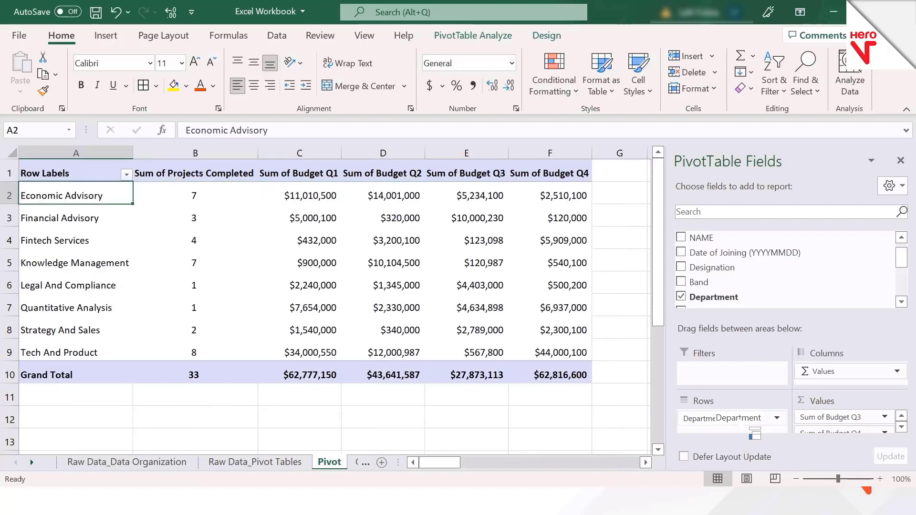
pyautogui.press('Right')
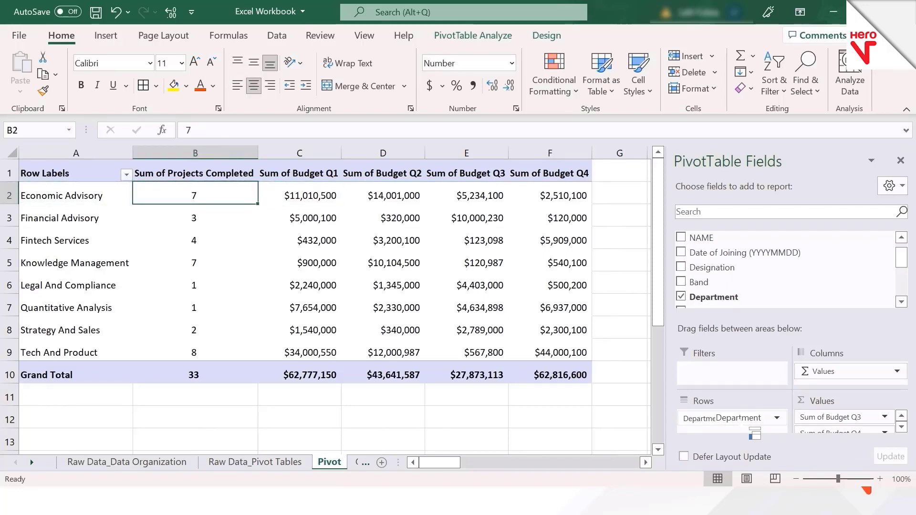
pyautogui.press('Left')
pyautogui.press('Down')
pyautogui.press('Down')
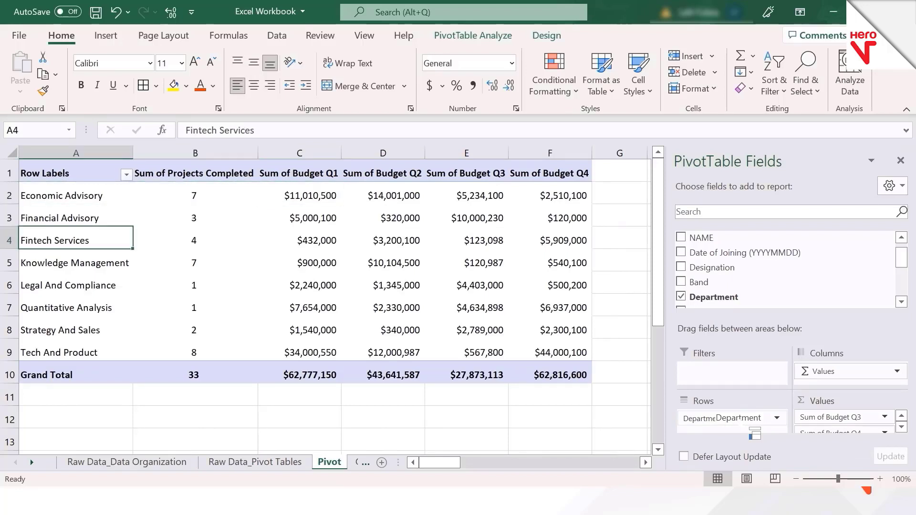
pyautogui.press('Down')
pyautogui.press('Down')
pyautogui.press('Down')
pyautogui.press('Down')
pyautogui.press('Up')
pyautogui.press('Up')
pyautogui.press('Up')
pyautogui.press('Up')
pyautogui.press('Up')
pyautogui.press('Up')
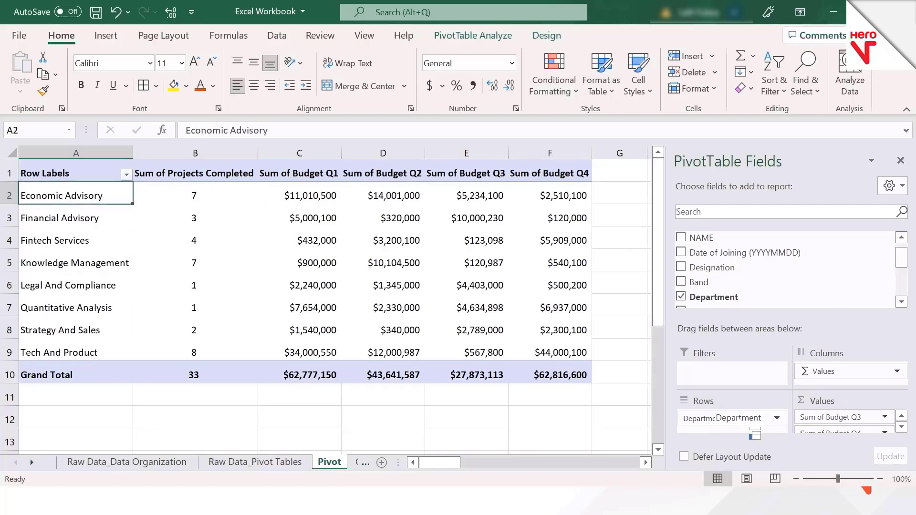
# - Review Economic Advisory's projects completed and Budget Q1 to Q4 sums across row 2, and return to A2
pyautogui.press('Right')
pyautogui.press('Up')
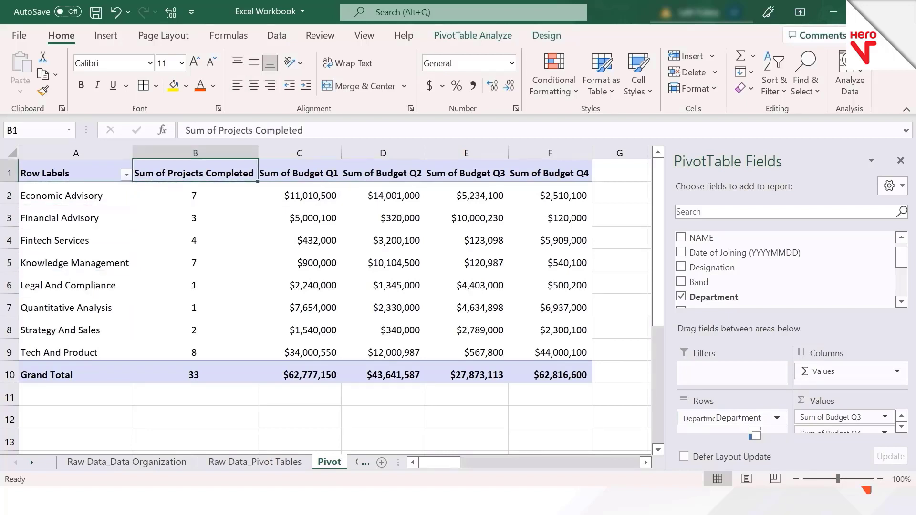
pyautogui.press('Down')
pyautogui.press('Right')
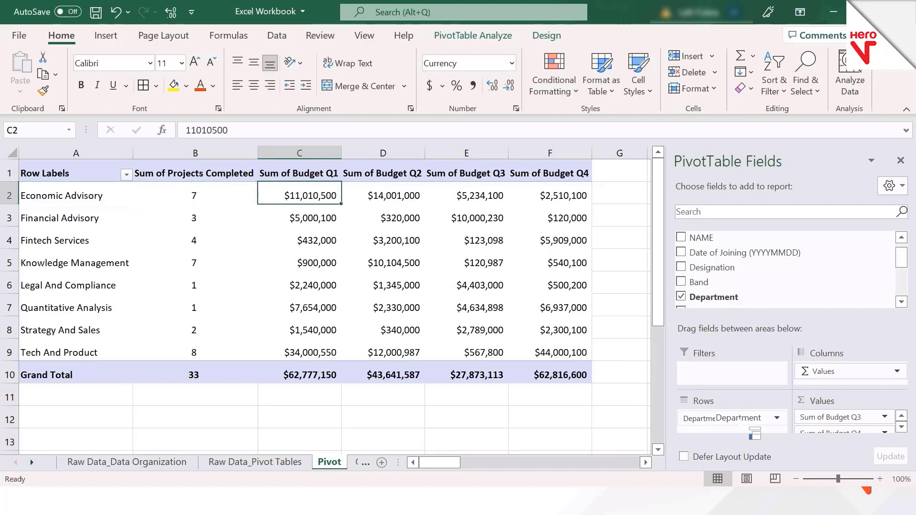
pyautogui.press('Right')
pyautogui.press('Right')
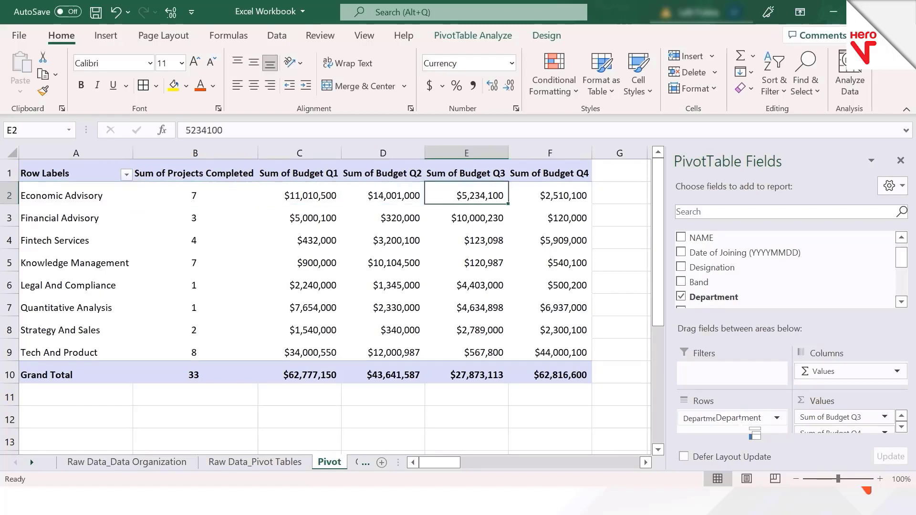
pyautogui.press('Right')
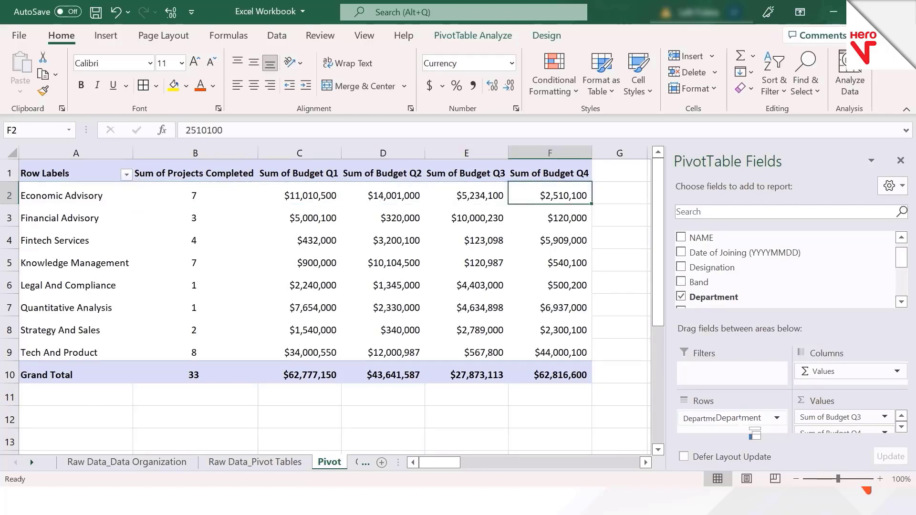
pyautogui.press('Left')
pyautogui.press('Left')
pyautogui.press('Left')
pyautogui.press('Left')
pyautogui.press('Up')
pyautogui.press('Left')
pyautogui.press('Down')
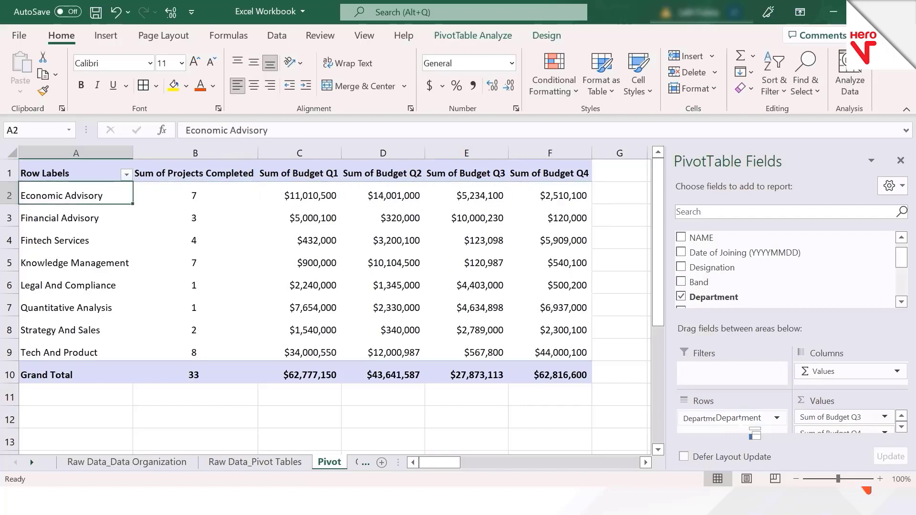
# - Add the Total Budget field to the PivotTable's values
pyautogui.click(195, 218)
pyautogui.click(76, 285)
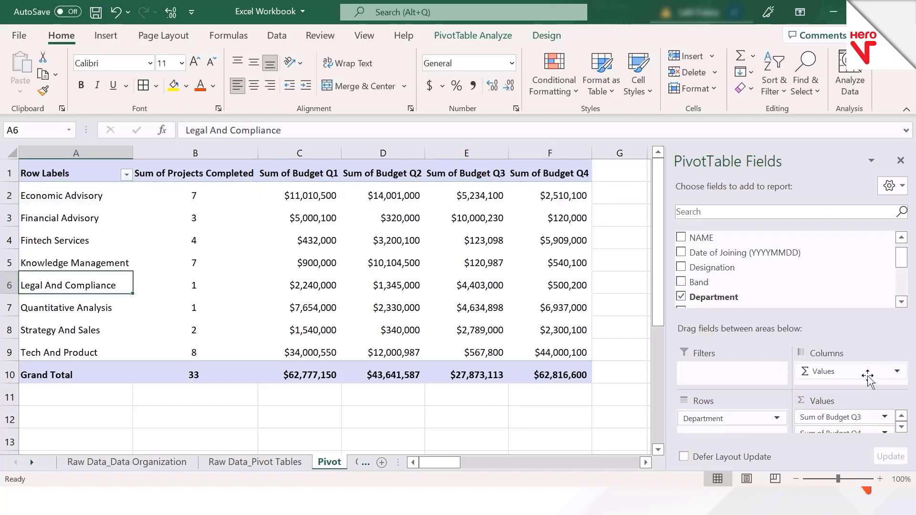
pyautogui.scroll(-5, 905, 296)
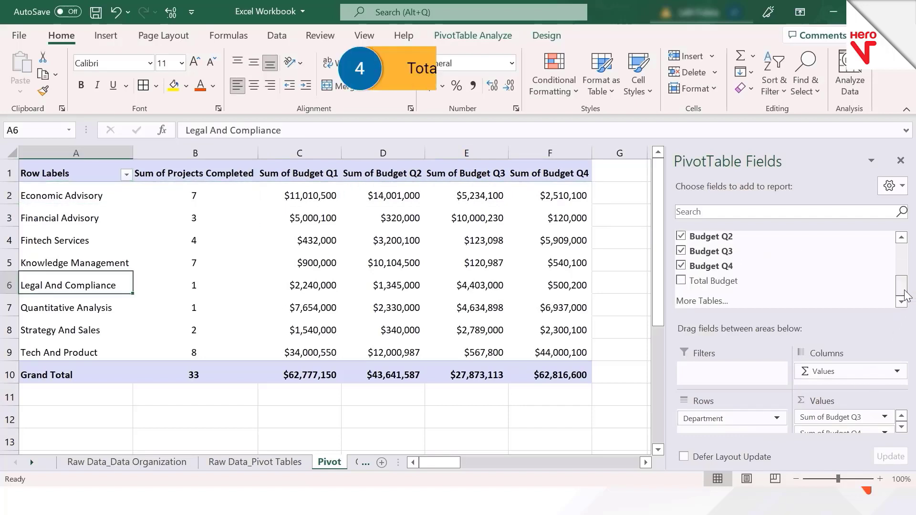
pyautogui.moveTo(806, 283); pyautogui.dragTo(903, 436)
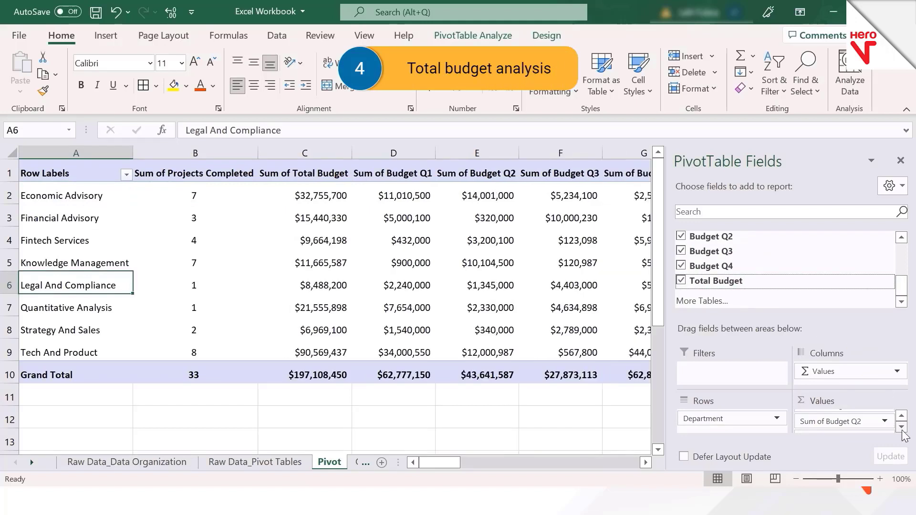
# - Move Sum of Total Budget to the end of the PivotTable's values and close the field list
pyautogui.click(902, 428)
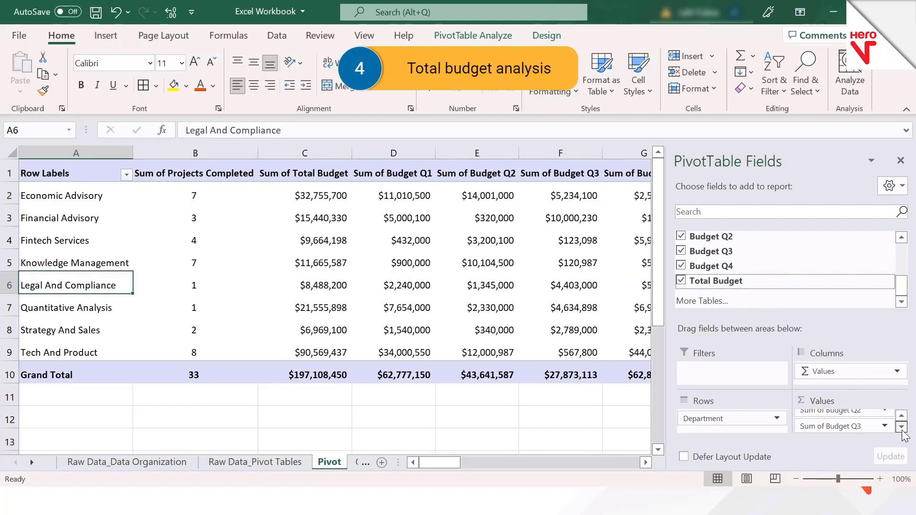
pyautogui.click(902, 428)
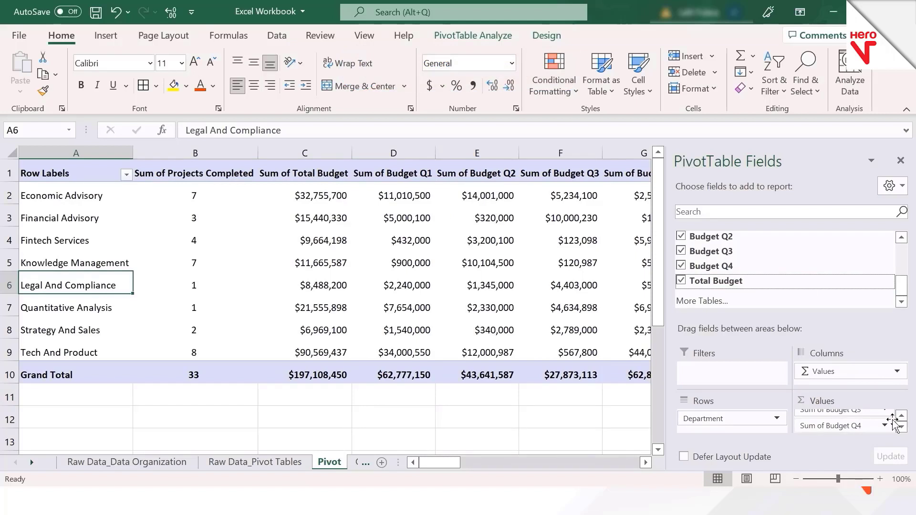
pyautogui.click(902, 415)
pyautogui.click(902, 415)
pyautogui.click(903, 415)
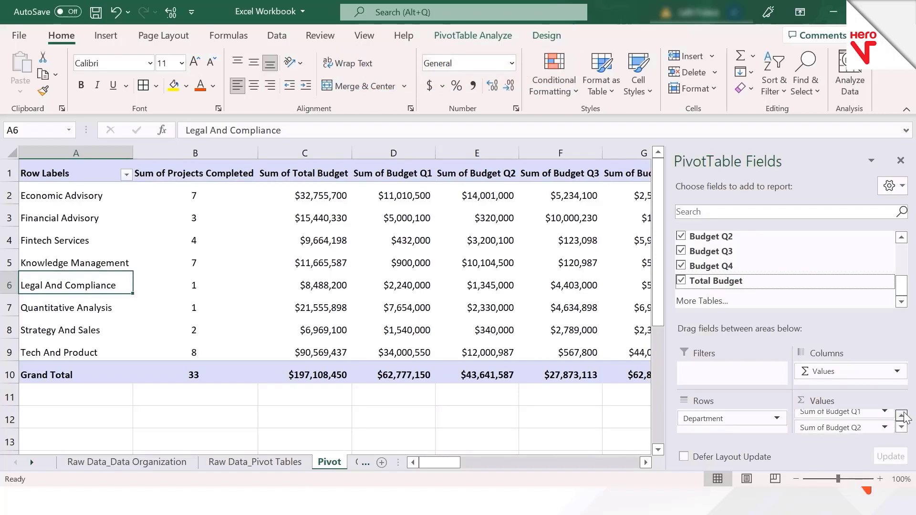
pyautogui.click(902, 415)
pyautogui.click(902, 415)
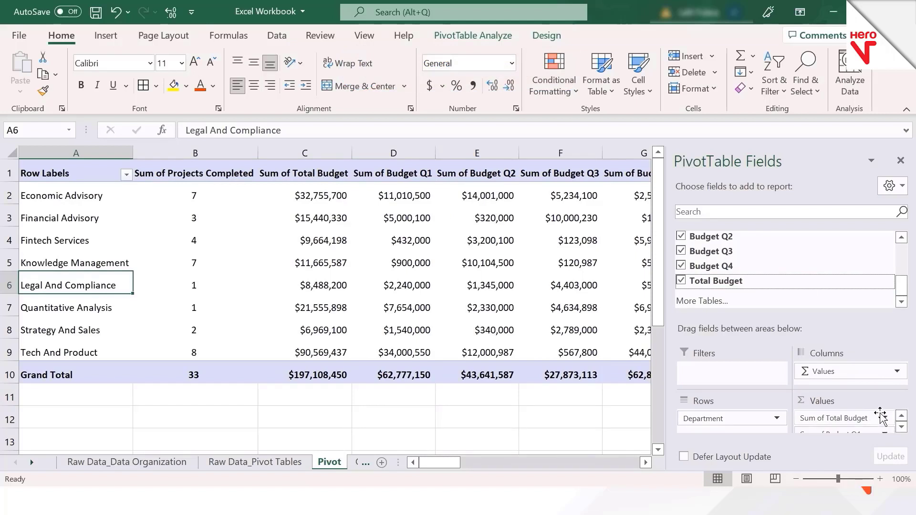
pyautogui.click(884, 419)
pyautogui.click(884, 418)
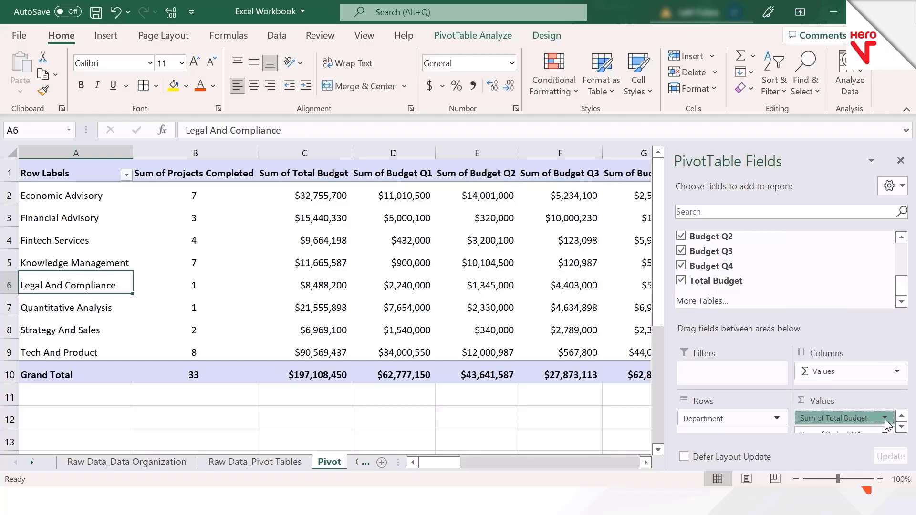
pyautogui.click(885, 418)
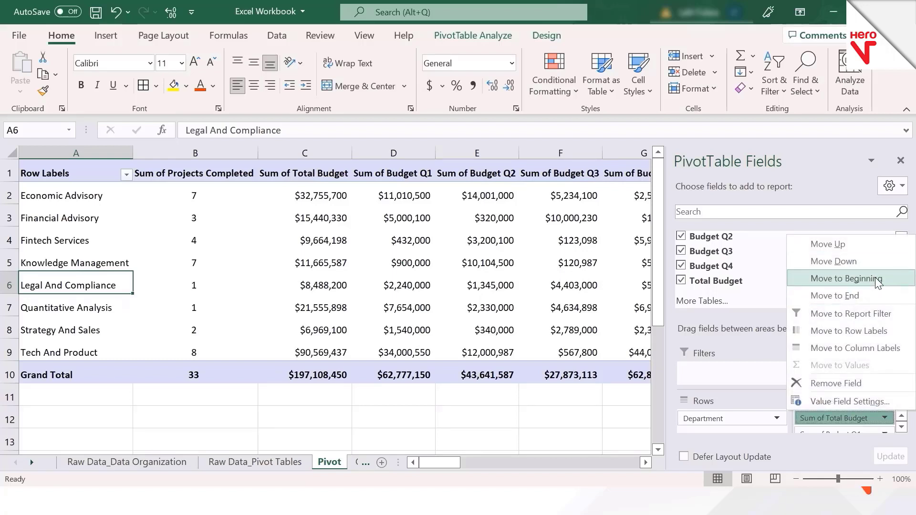
pyautogui.click(874, 294)
pyautogui.click(509, 330)
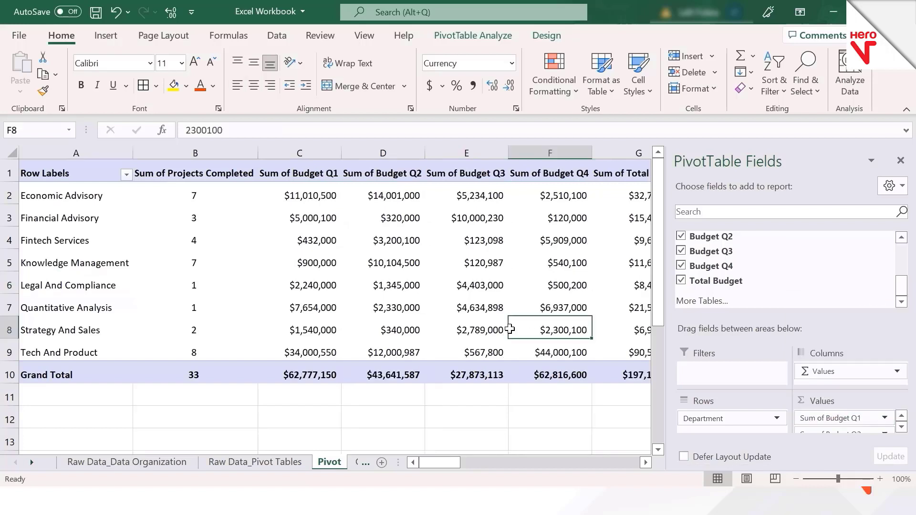
pyautogui.click(900, 161)
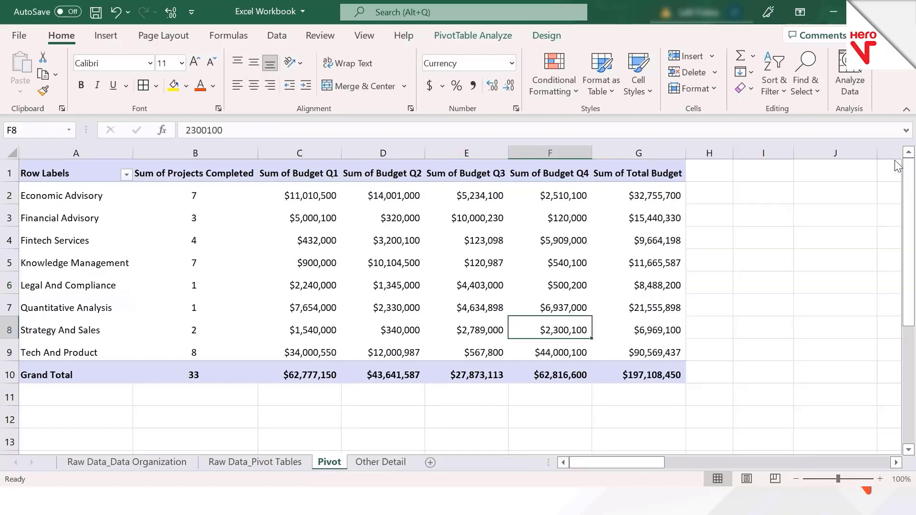
# - Centre-align all PivotTable values in B2:G10, including the Grand Total row
pyautogui.press('Left')
pyautogui.press('Up')
pyautogui.press('Left')
pyautogui.press('Up')
pyautogui.press('Left')
pyautogui.press('Up')
pyautogui.press('Left')
pyautogui.press('Up')
pyautogui.press('Left')
pyautogui.press('Up')
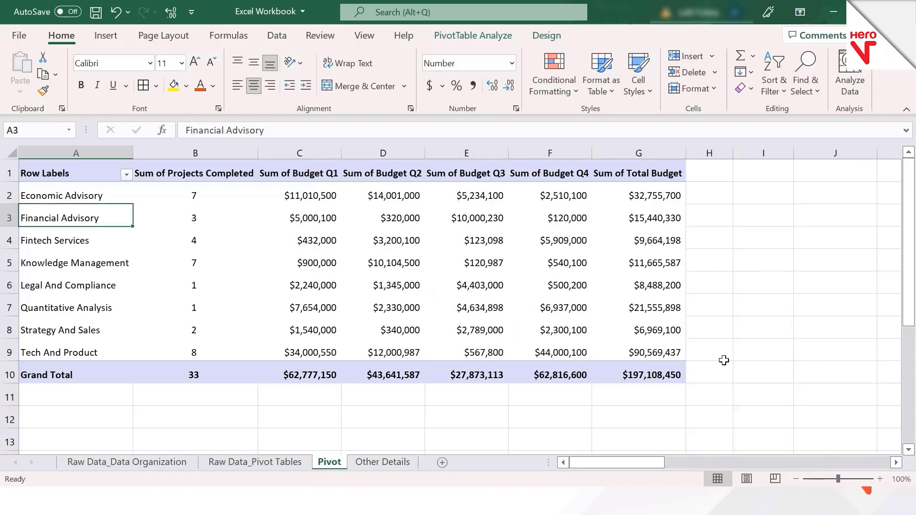
pyautogui.press('Up')
pyautogui.press('Up')
pyautogui.press('Down')
pyautogui.press('Right')
pyautogui.hotkey('ctrl', 'shift', 'End')
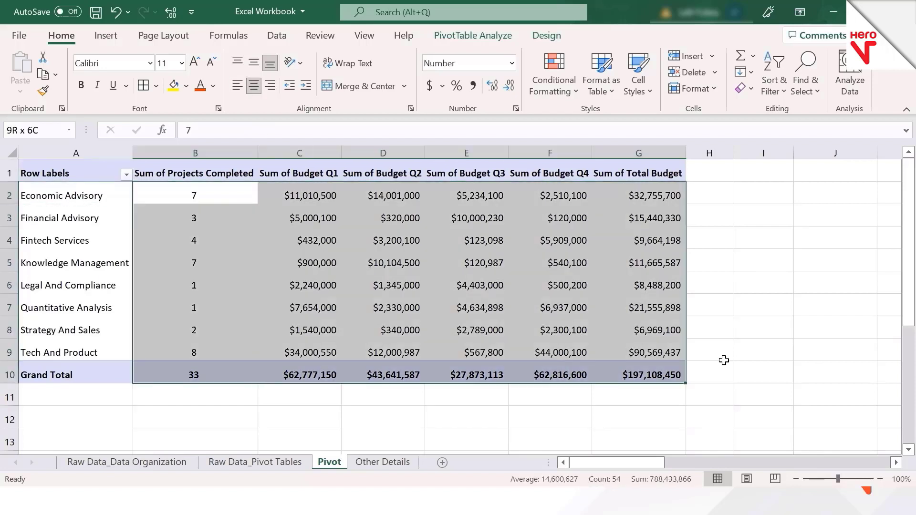
pyautogui.hotkey('alt', 'h')
pyautogui.press('a')
pyautogui.press('c')
pyautogui.hotkey('alt', 'h')
pyautogui.press('a')
pyautogui.press('c')
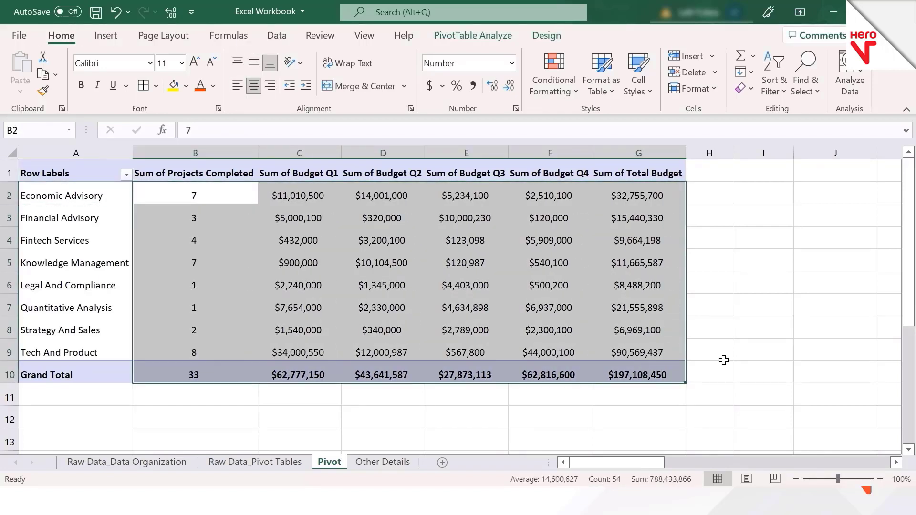
# - Review the department labels in column A and their projects completed in column B, ending at B8
pyautogui.press('Left')
pyautogui.press('Up')
pyautogui.press('Down')
pyautogui.press('Right')
pyautogui.press('Left')
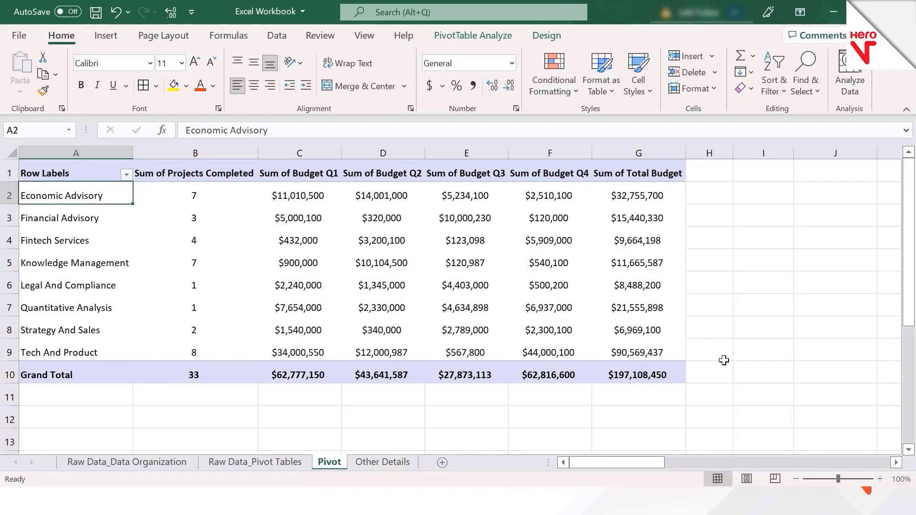
pyautogui.press('Down')
pyautogui.press('Down')
pyautogui.press('Down')
pyautogui.press('Right')
pyautogui.press('Down')
pyautogui.press('Down')
pyautogui.press('Down')
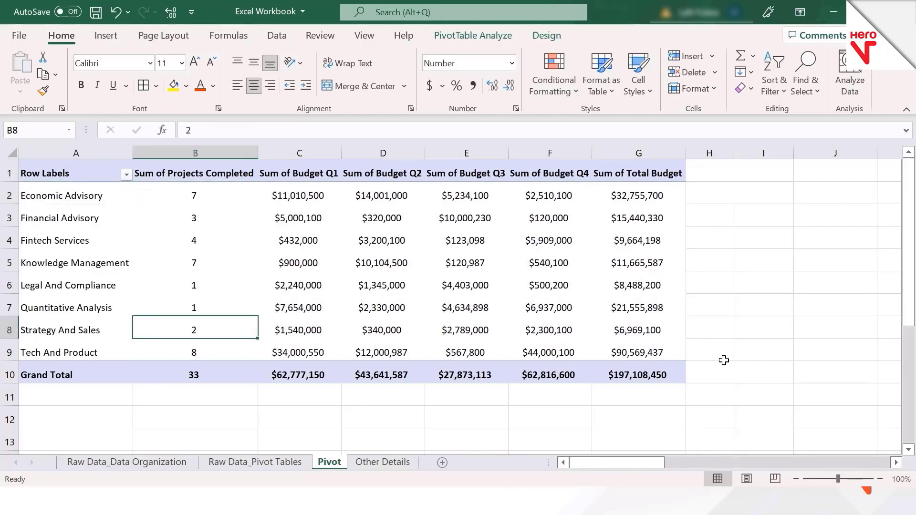
# - Examine the departments' projects completed and budget sums as far as Budget Q2 in column D, returning to A2
pyautogui.press('Up')
pyautogui.press('Left')
pyautogui.press('Up')
pyautogui.press('Up')
pyautogui.press('Up')
pyautogui.press('Right')
pyautogui.press('Down')
pyautogui.press('Right')
pyautogui.press('Right')
pyautogui.press('Down')
pyautogui.press('Down')
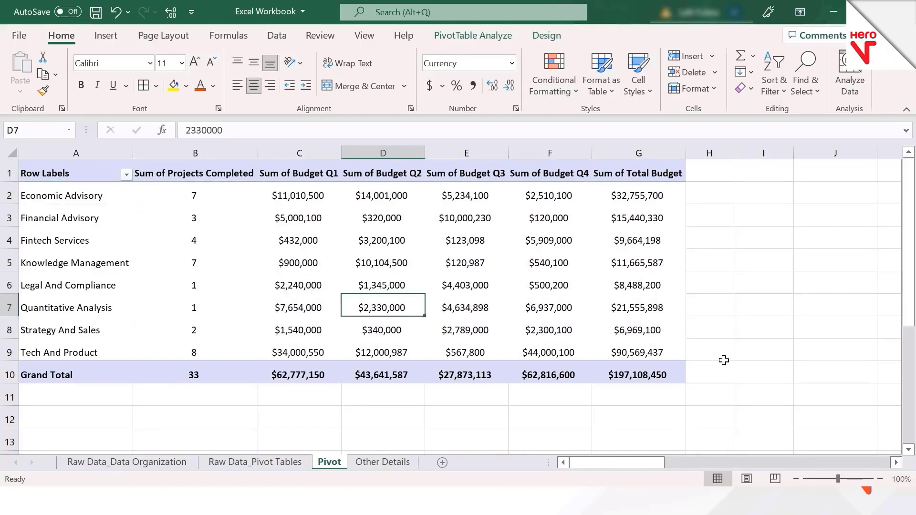
pyautogui.press('Down')
pyautogui.press('Left')
pyautogui.press('Up')
pyautogui.press('Left')
pyautogui.press('Up')
pyautogui.press('Left')
pyautogui.press('Up')
pyautogui.press('Up')
pyautogui.press('Up')
pyautogui.press('Up')
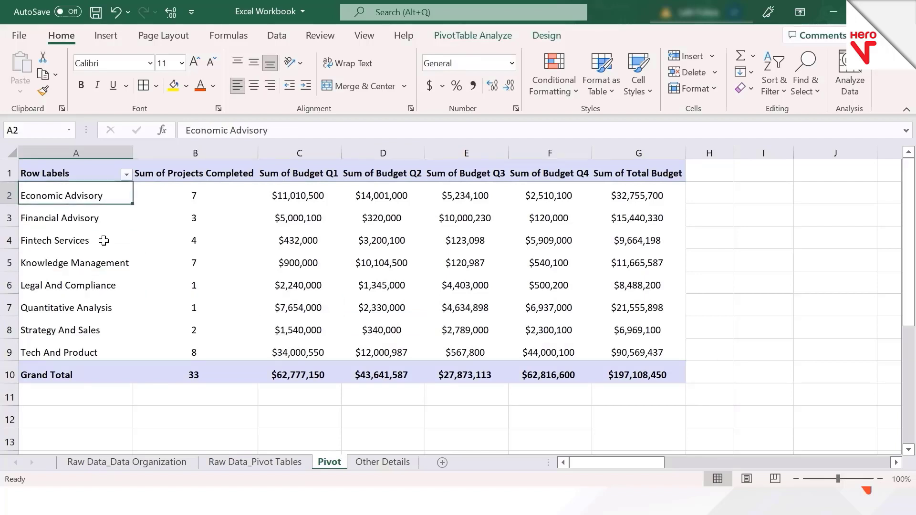
# - Reopen the PivotTable field list and add the NAME field, first as columns and finally beneath Department in the rows
pyautogui.rightClick(102, 241)
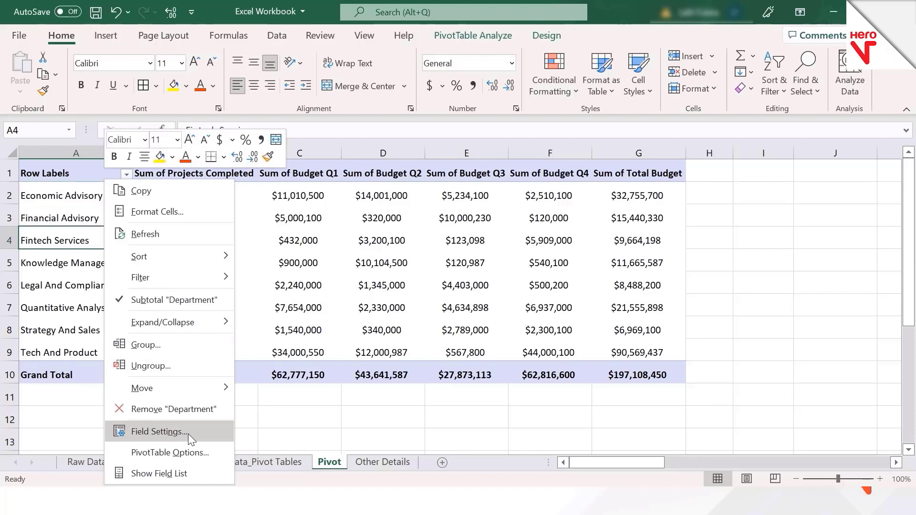
pyautogui.click(187, 469)
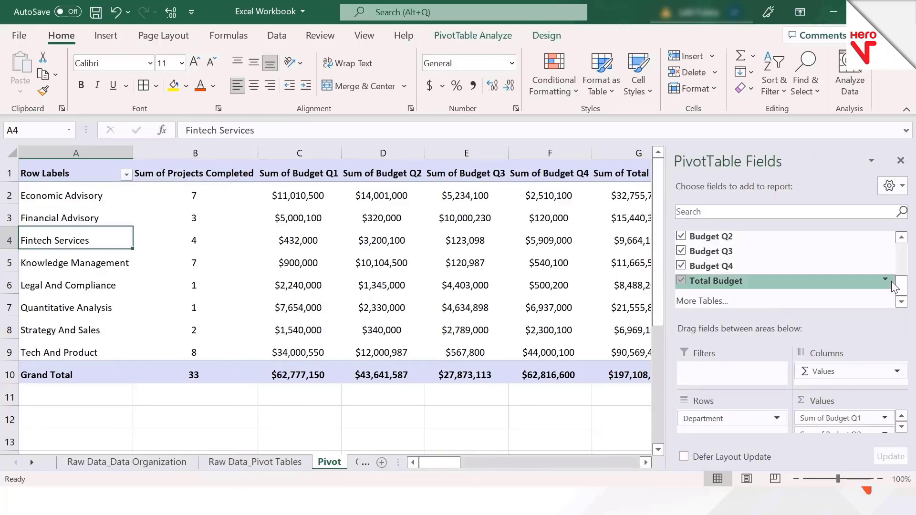
pyautogui.click(905, 265)
pyautogui.moveTo(905, 266); pyautogui.dragTo(905, 259)
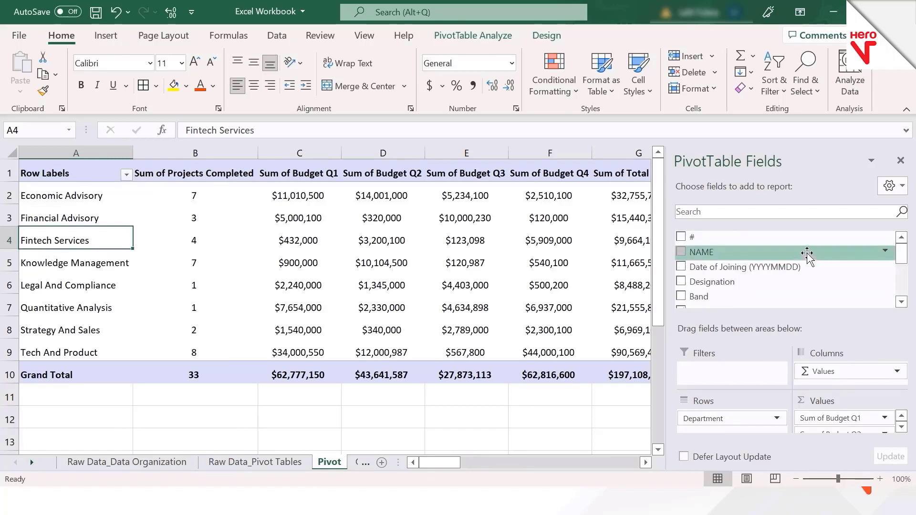
pyautogui.moveTo(807, 255)
pyautogui.mouseDown()
pyautogui.moveTo(794, 368)
pyautogui.moveTo(845, 401)
pyautogui.moveTo(847, 388)
pyautogui.mouseUp()
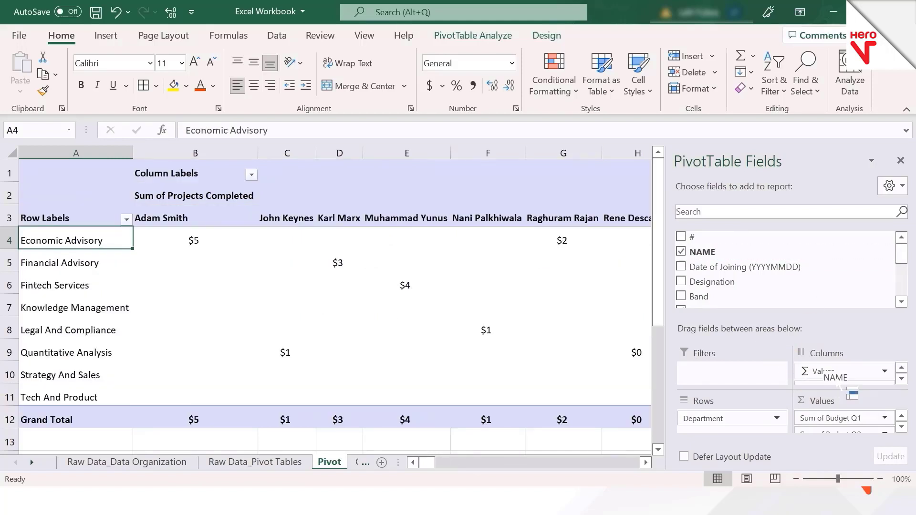
pyautogui.click(902, 380)
pyautogui.moveTo(852, 377)
pyautogui.mouseDown()
pyautogui.moveTo(773, 435)
pyautogui.moveTo(735, 430)
pyautogui.mouseUp()
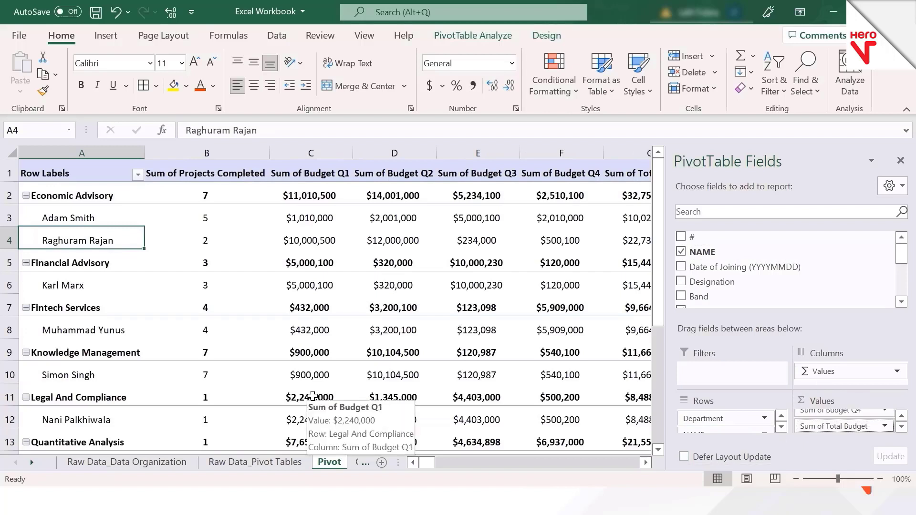
# - Remove the NAME field from the PivotTable's rows, leaving Department as the only row field
pyautogui.click(885, 418)
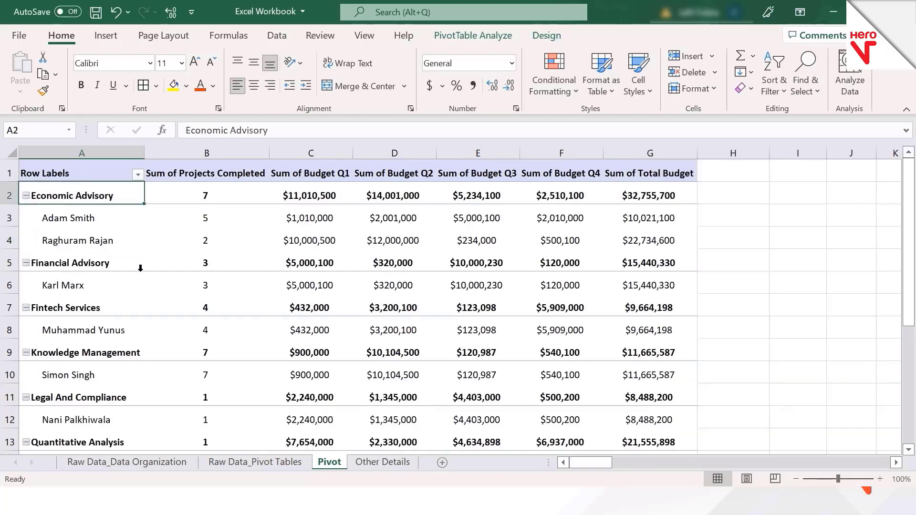
pyautogui.rightClick(139, 285)
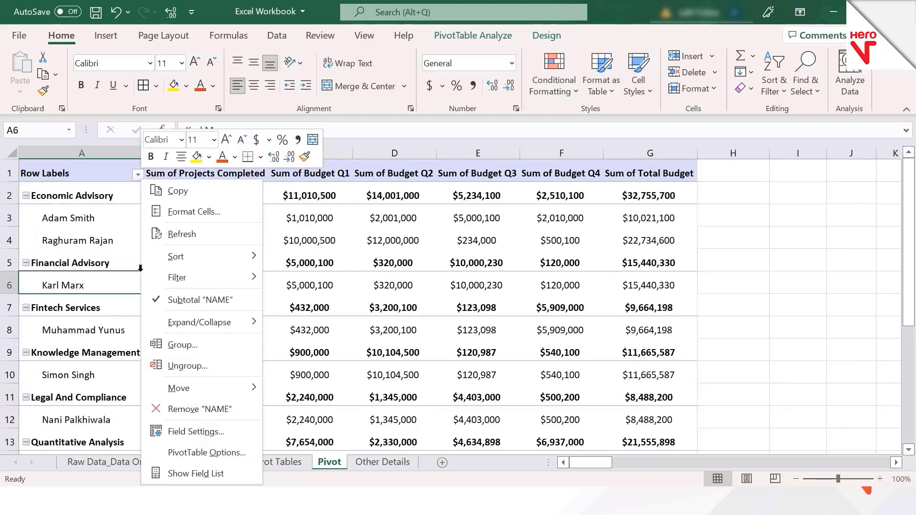
pyautogui.click(186, 473)
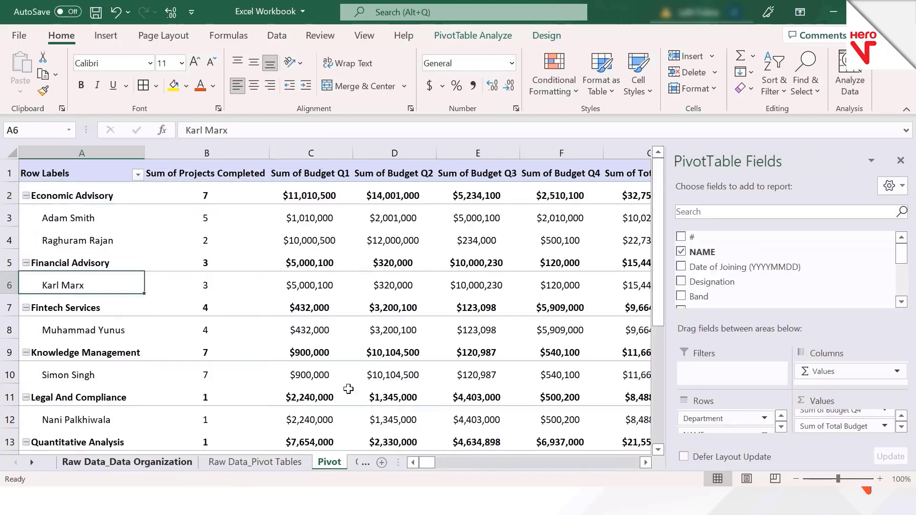
pyautogui.click(907, 290)
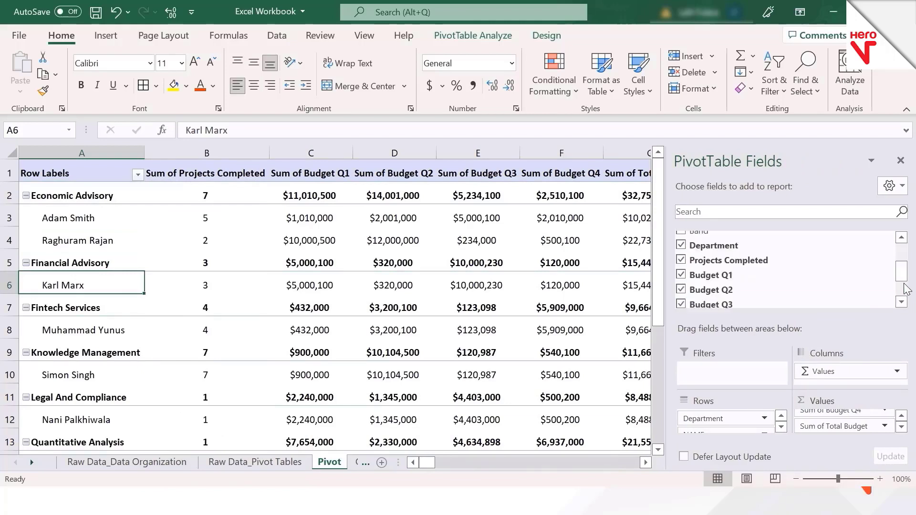
pyautogui.moveTo(906, 290); pyautogui.dragTo(903, 258)
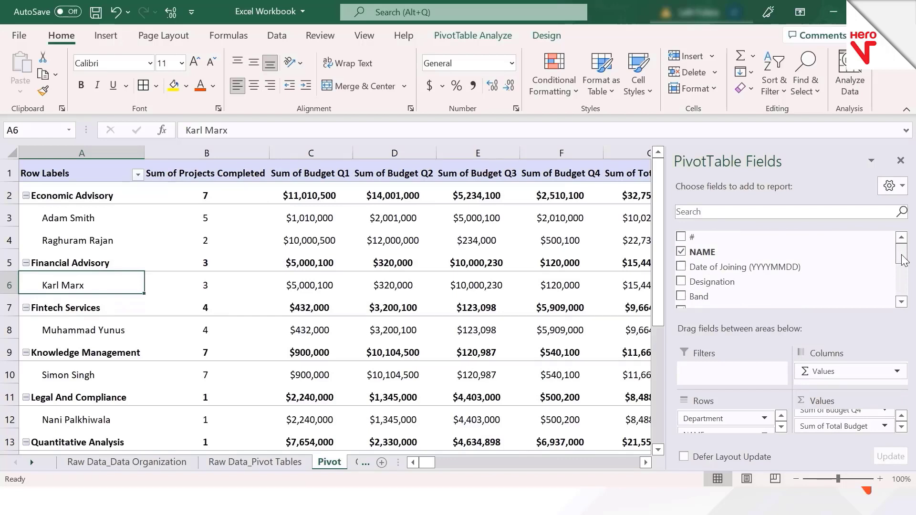
pyautogui.moveTo(903, 260); pyautogui.dragTo(905, 295)
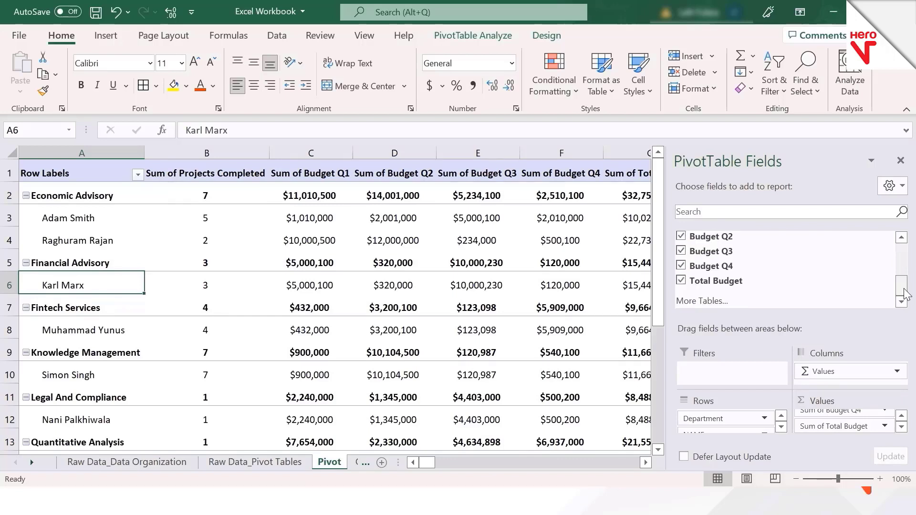
pyautogui.moveTo(715, 432); pyautogui.dragTo(783, 247)
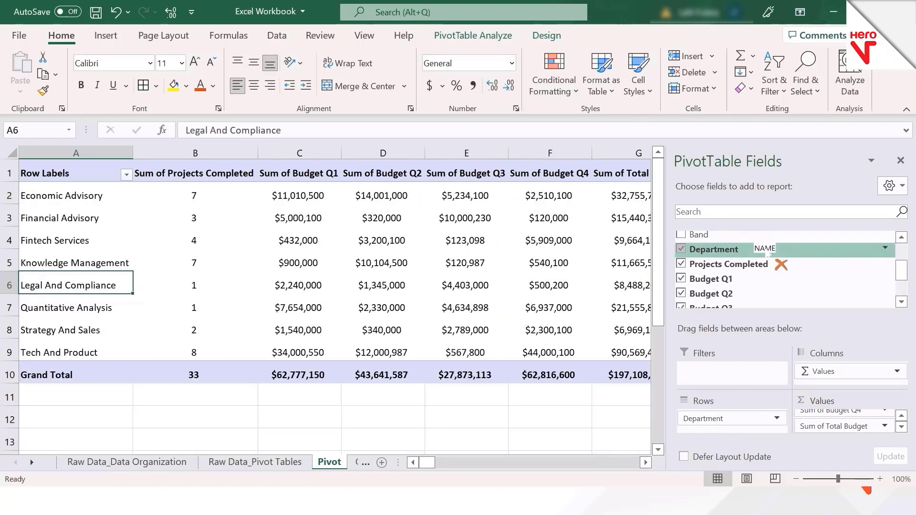
# - Add the Designation field beneath Department in the PivotTable's rows
pyautogui.click(901, 238)
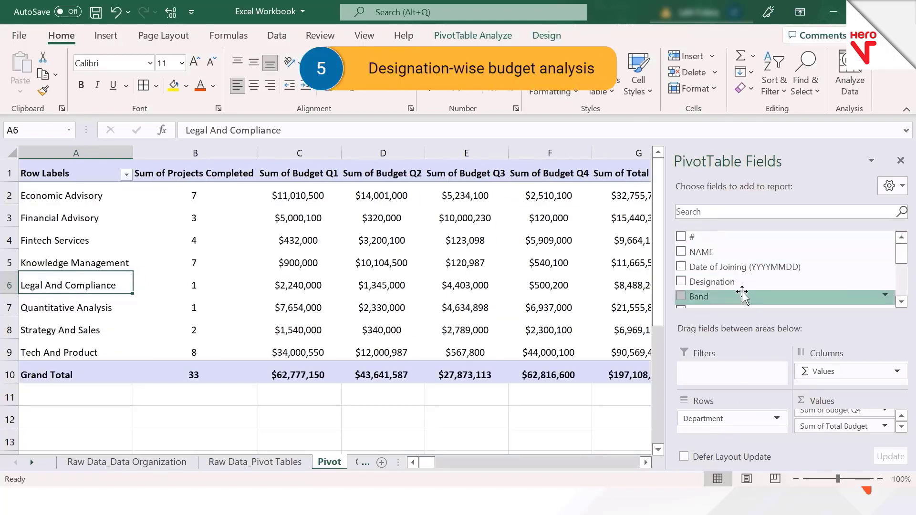
pyautogui.moveTo(744, 281); pyautogui.dragTo(738, 437)
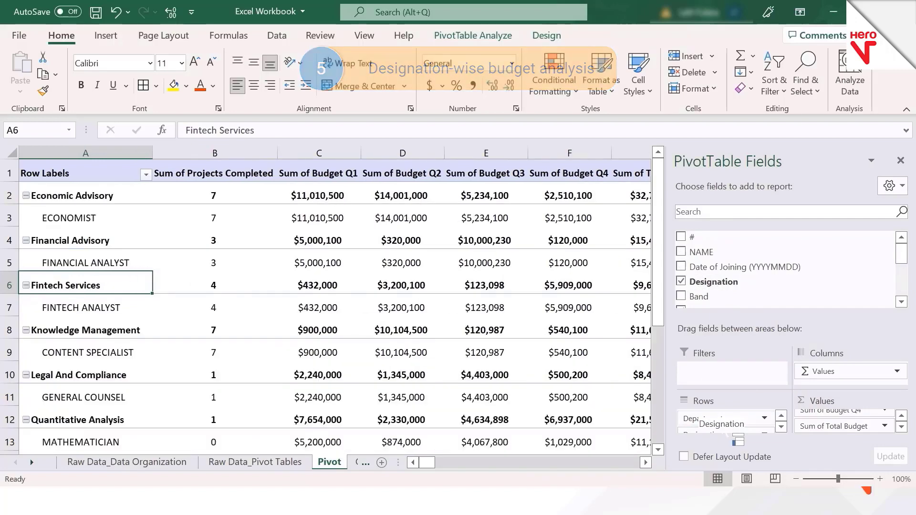
pyautogui.press('Up')
pyautogui.press('Up')
pyautogui.press('Up')
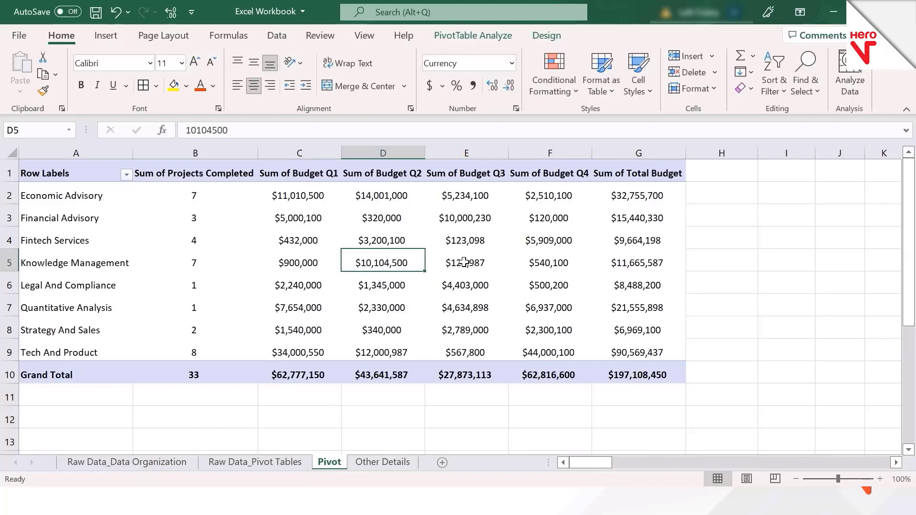
# - Check Knowledge Management's budget sums in row 5 and select Tech And Product's projects completed in B9
pyautogui.click(465, 262)
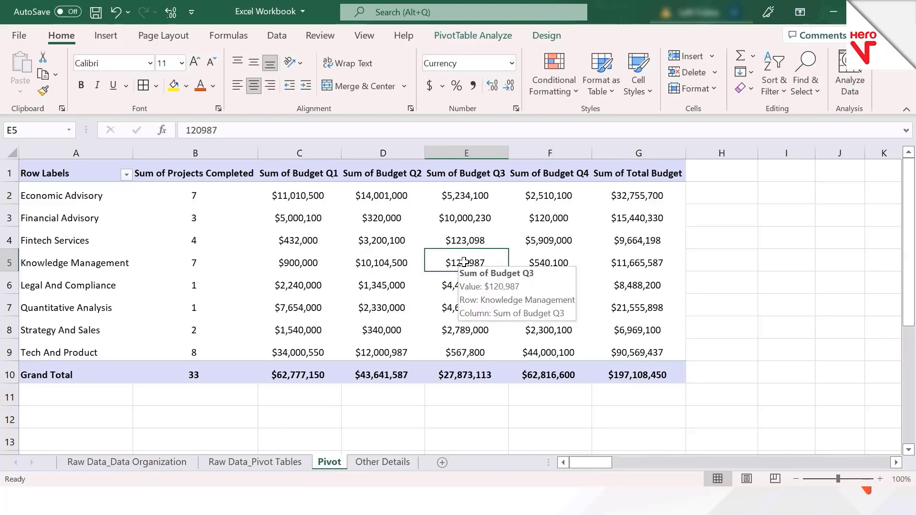
pyautogui.click(284, 264)
pyautogui.click(193, 346)
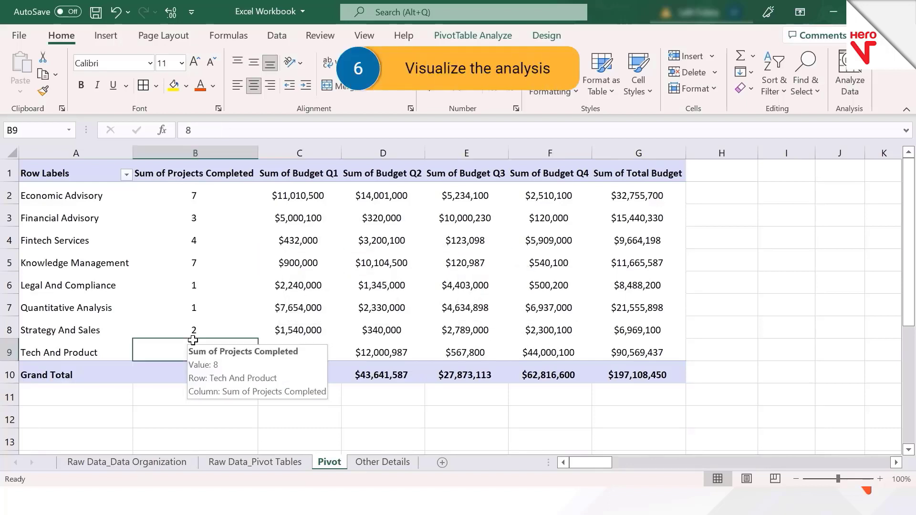
# - Insert a Clustered Bar PivotChart from the department PivotTable
pyautogui.moveTo(537, 233)
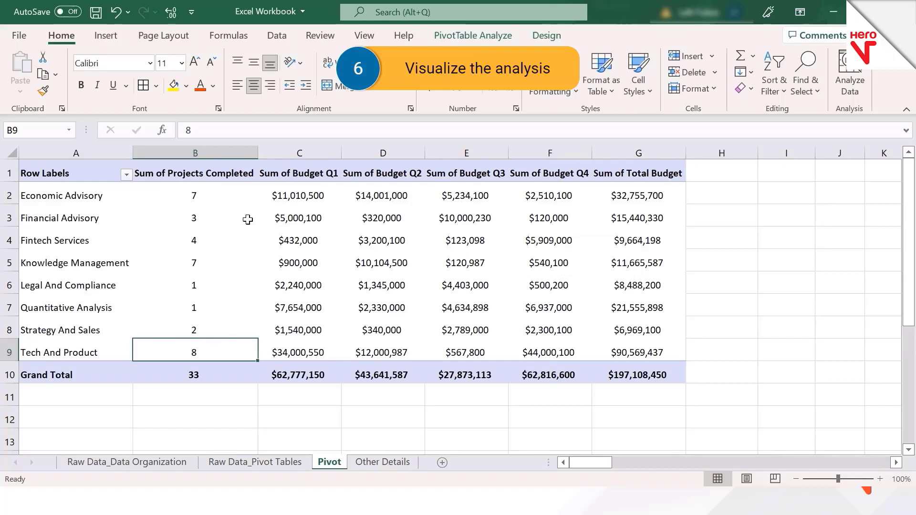
pyautogui.click(214, 209)
pyautogui.click(458, 37)
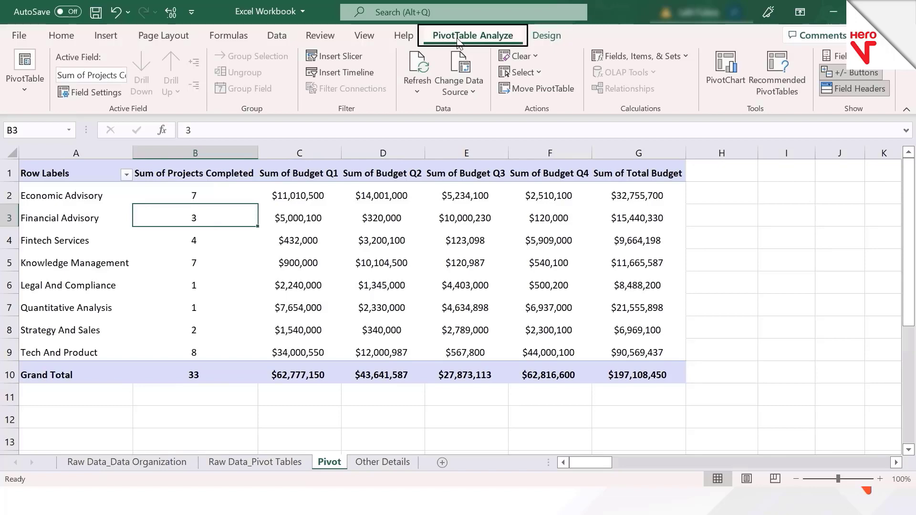
pyautogui.click(718, 76)
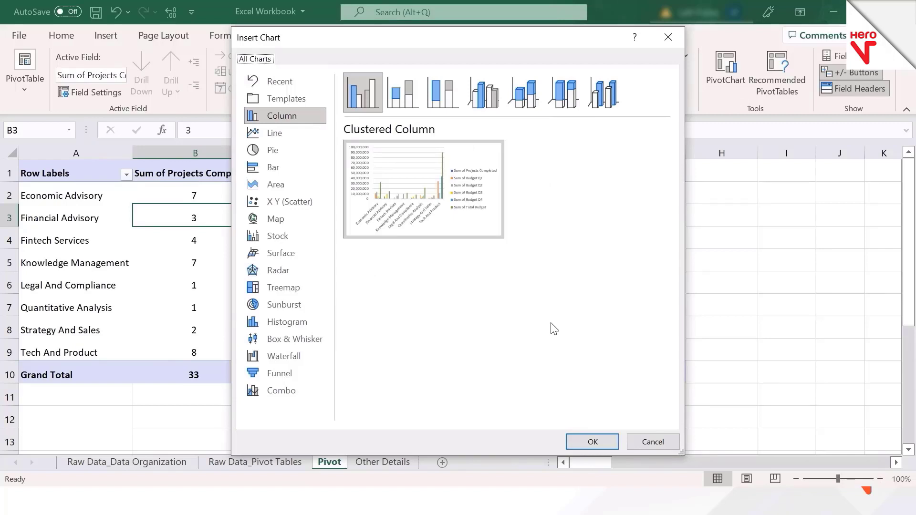
pyautogui.click(294, 164)
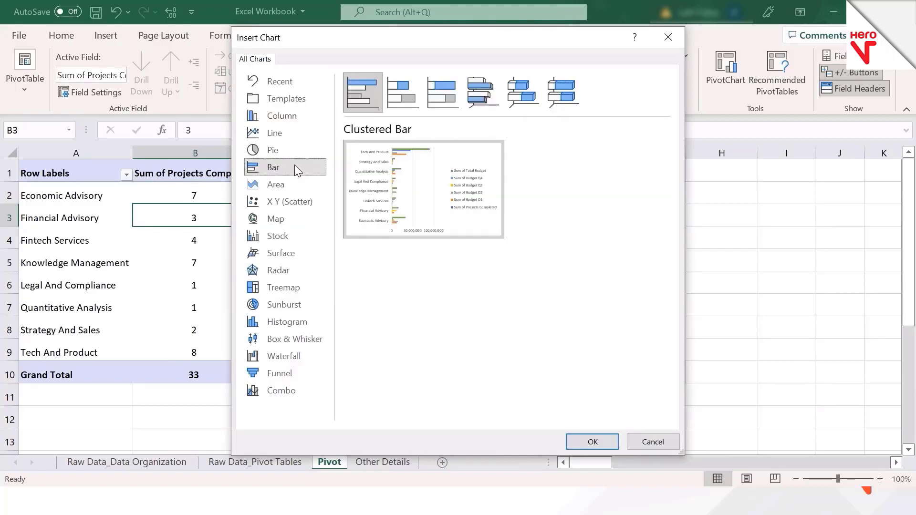
pyautogui.click(597, 445)
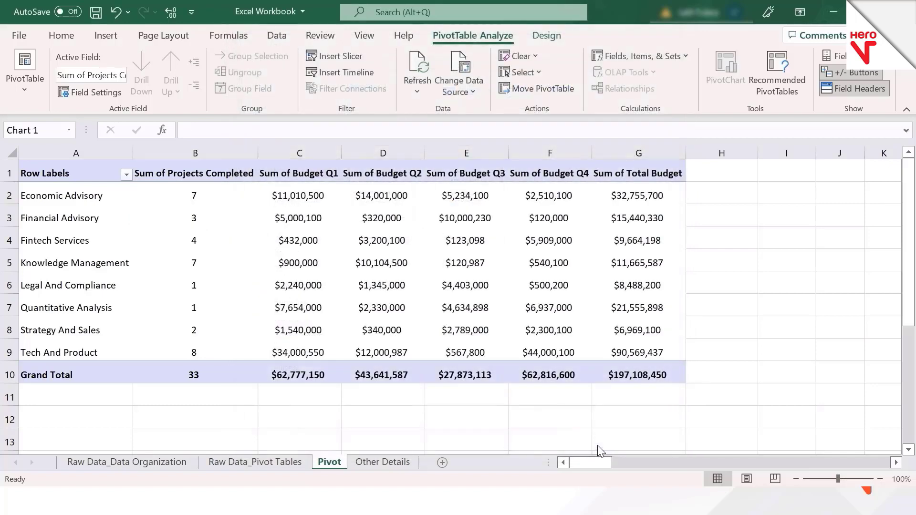
# - Move the bar chart beneath the PivotTable so that it starts at row 12
pyautogui.press('Delete')
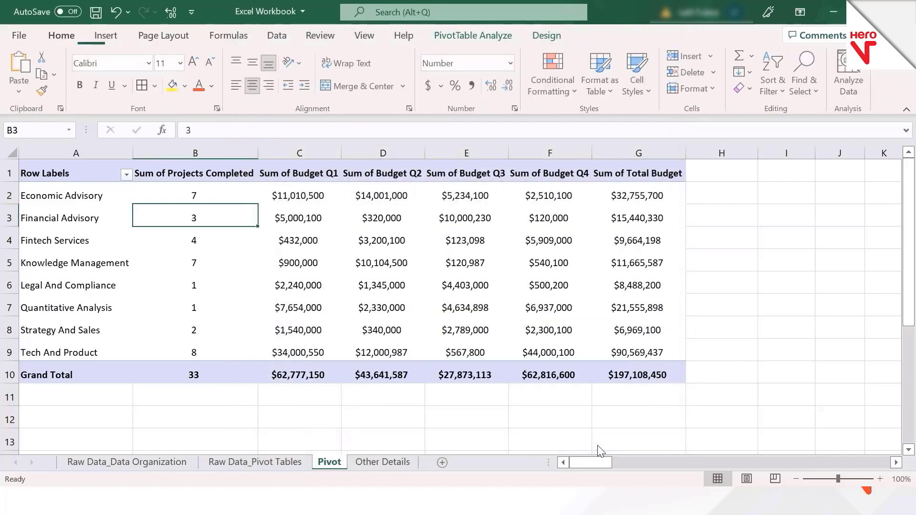
pyautogui.click(87, 407)
pyautogui.hotkey('ctrl', 'v')
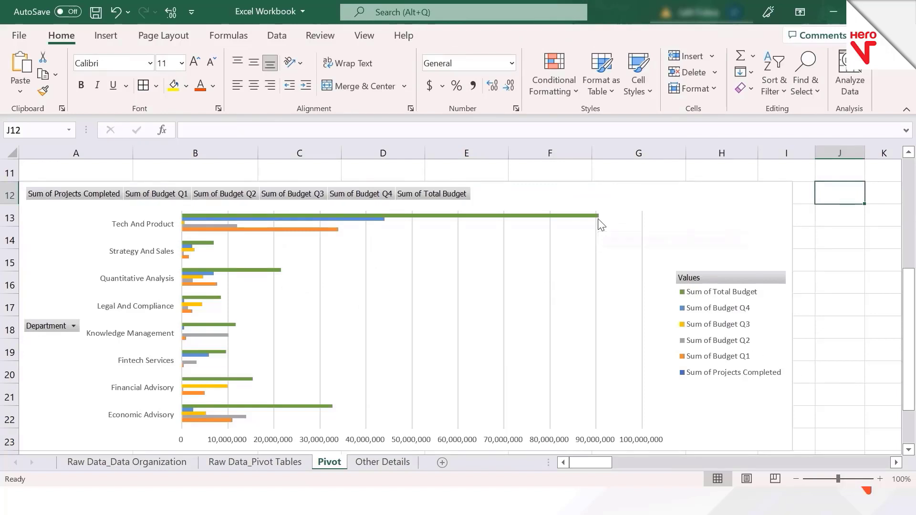
# - Check the bar chart's total budget values for Tech And Product and for Strategy And Sales
pyautogui.moveTo(596, 218)
pyautogui.moveTo(200, 245)
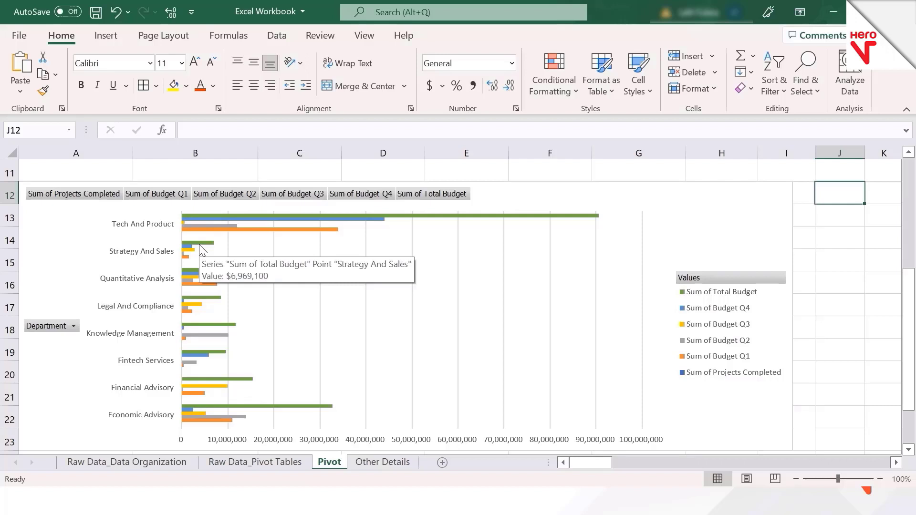
pyautogui.click(831, 275)
pyautogui.press('Left')
pyautogui.press('Up')
pyautogui.press('Left')
pyautogui.press('Up')
pyautogui.press('Left')
pyautogui.press('Up')
pyautogui.press('Left')
pyautogui.press('Left')
pyautogui.press('Left')
pyautogui.press('Left')
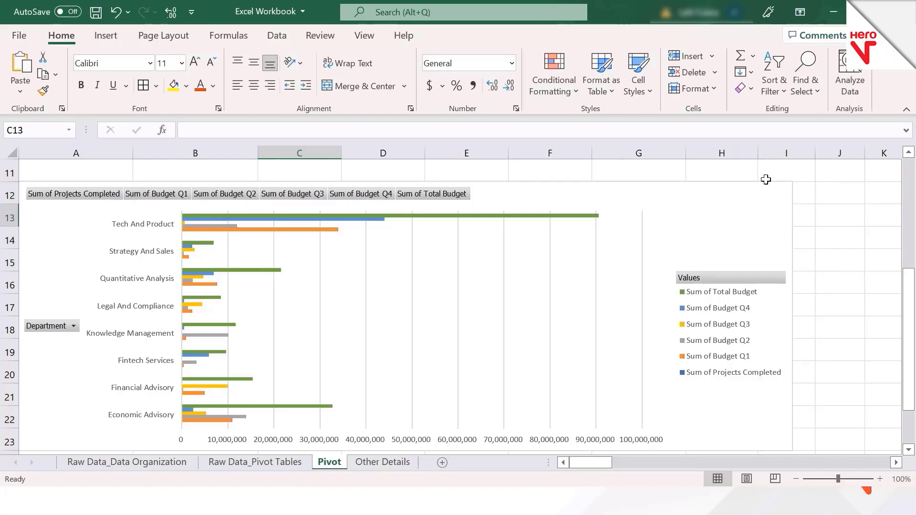
# - Delete the bar PivotChart beneath the PivotTable
pyautogui.click(766, 179)
pyautogui.press('Delete')
pyautogui.click(766, 180)
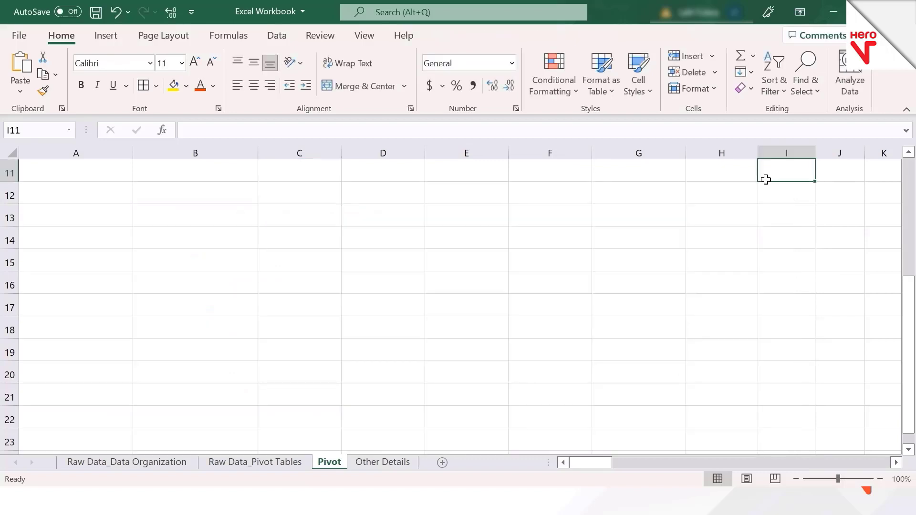
# - Select the whole PivotTable and insert a Line PivotChart from it, placed beneath the table at row 12
pyautogui.hotkey('ctrl', 'Home')
pyautogui.press('Down')
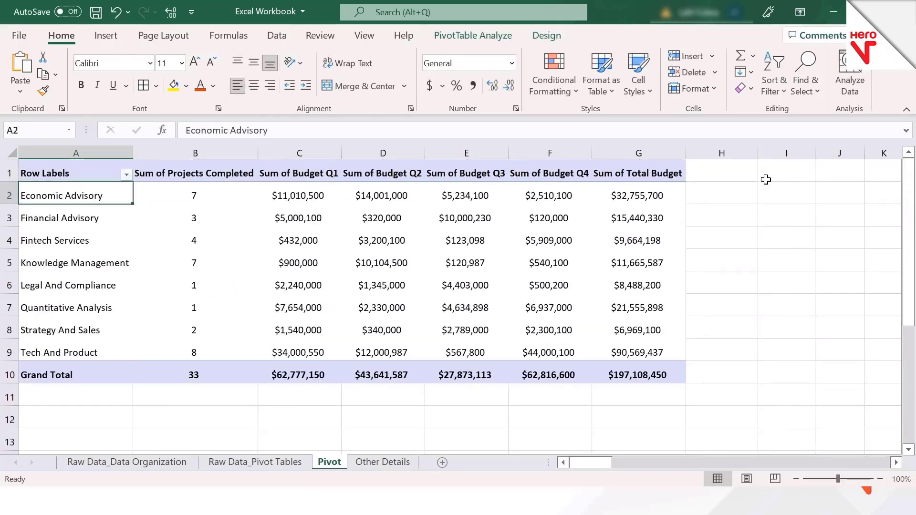
pyautogui.press('Up')
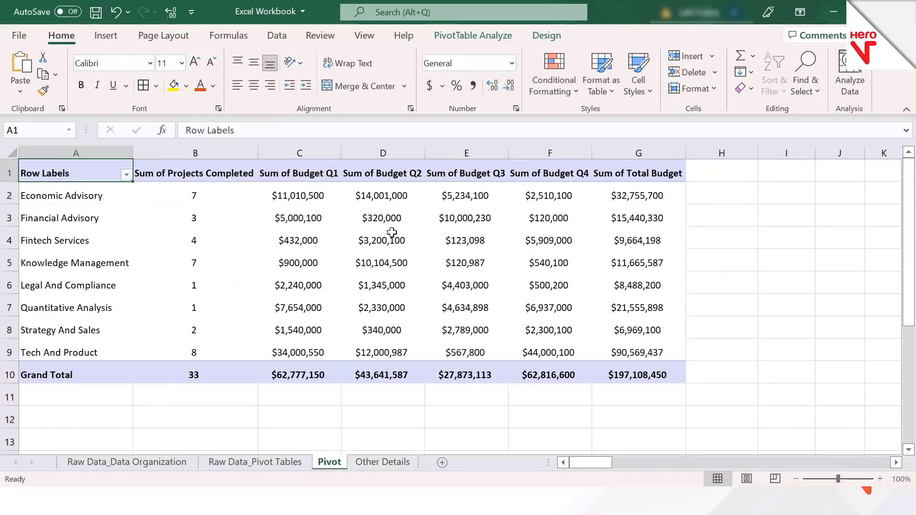
pyautogui.hotkey('ctrl', 'a')
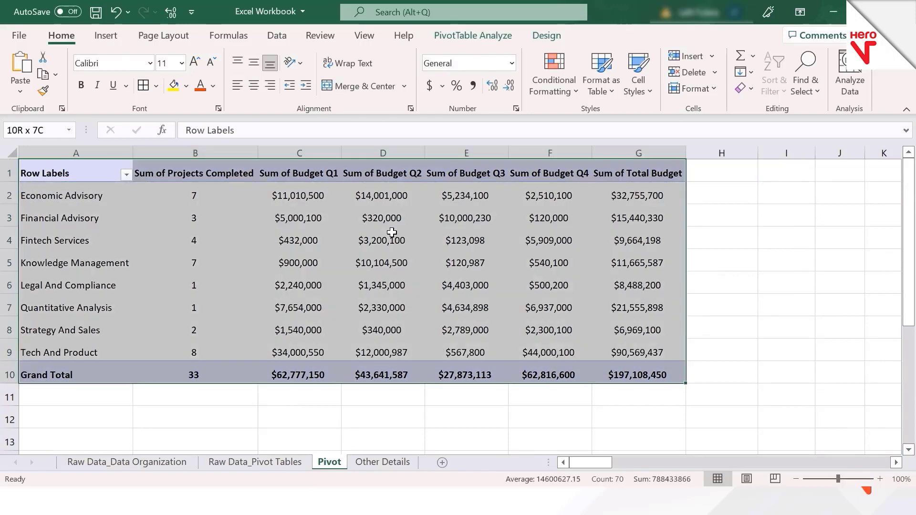
pyautogui.click(472, 35)
pyautogui.click(726, 62)
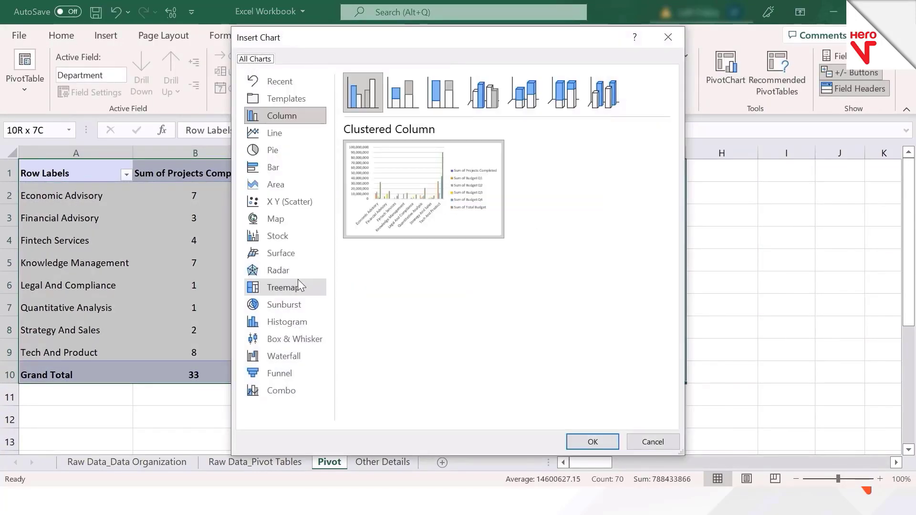
pyautogui.moveTo(441, 170)
pyautogui.click(274, 132)
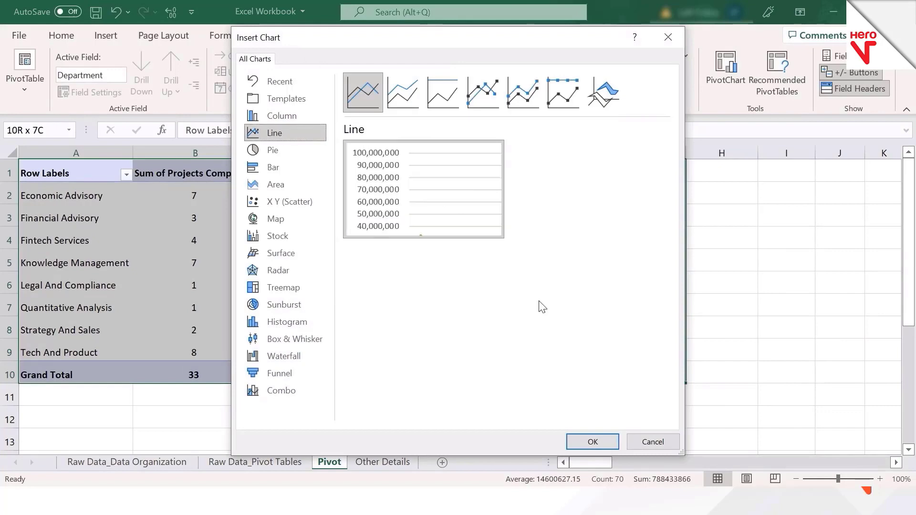
pyautogui.click(590, 442)
pyautogui.click(801, 357)
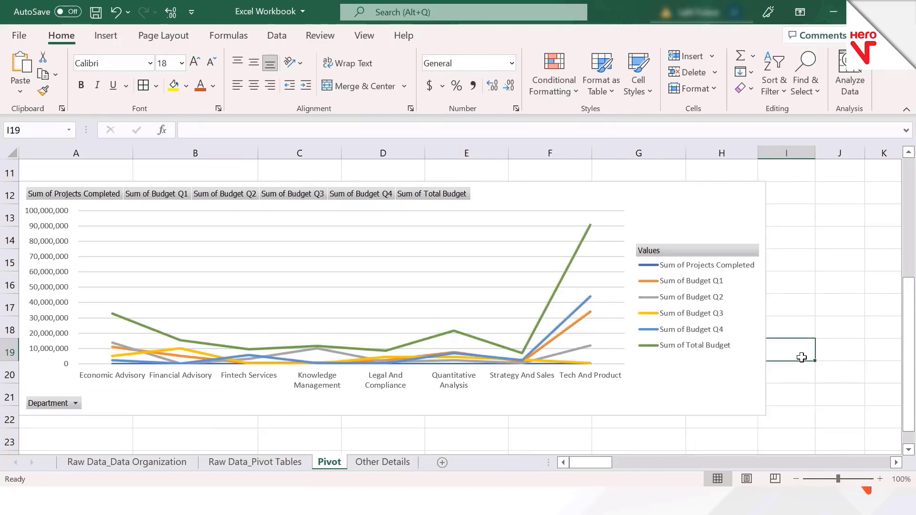
# - Plot the line chart's Sum of Total Budget series on the secondary axis, and undo the change
pyautogui.rightClick(571, 271)
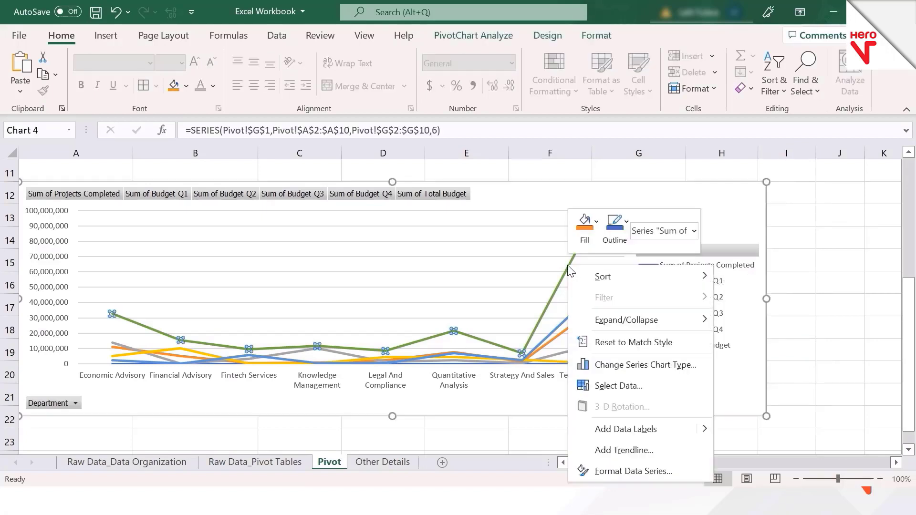
pyautogui.click(619, 469)
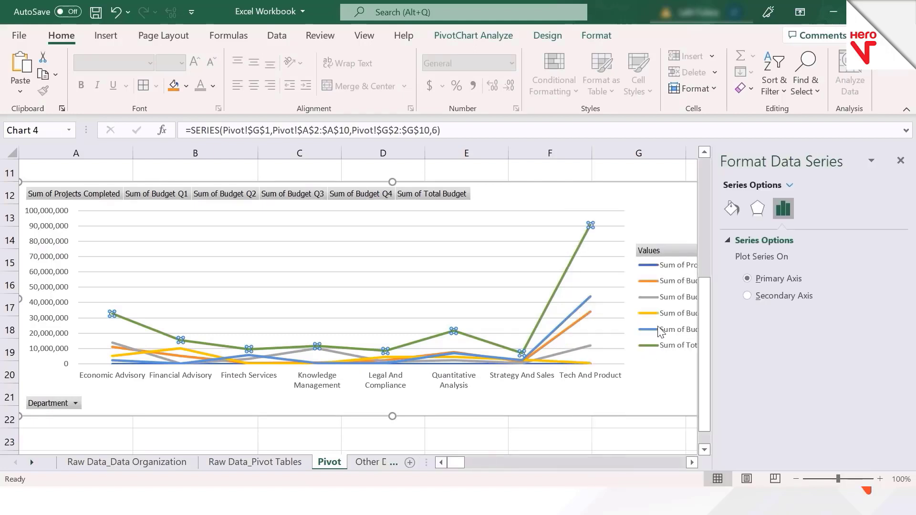
pyautogui.click(780, 296)
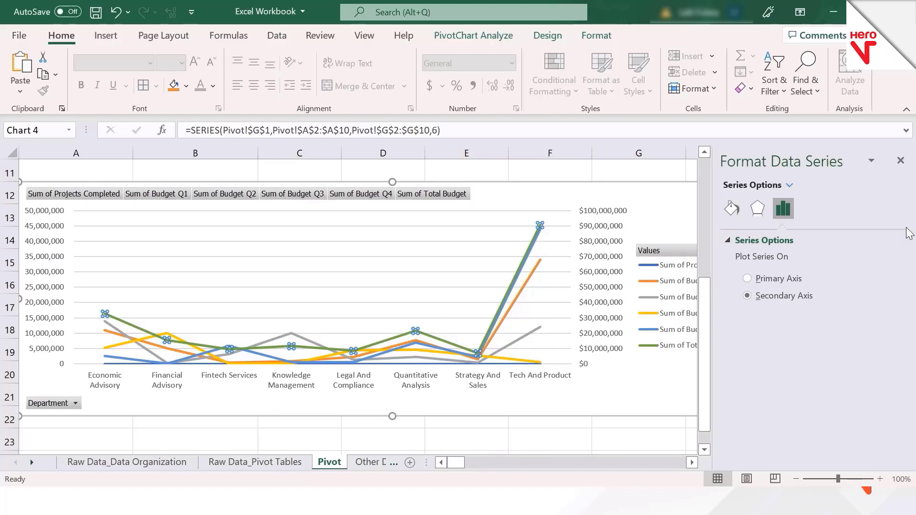
pyautogui.click(901, 161)
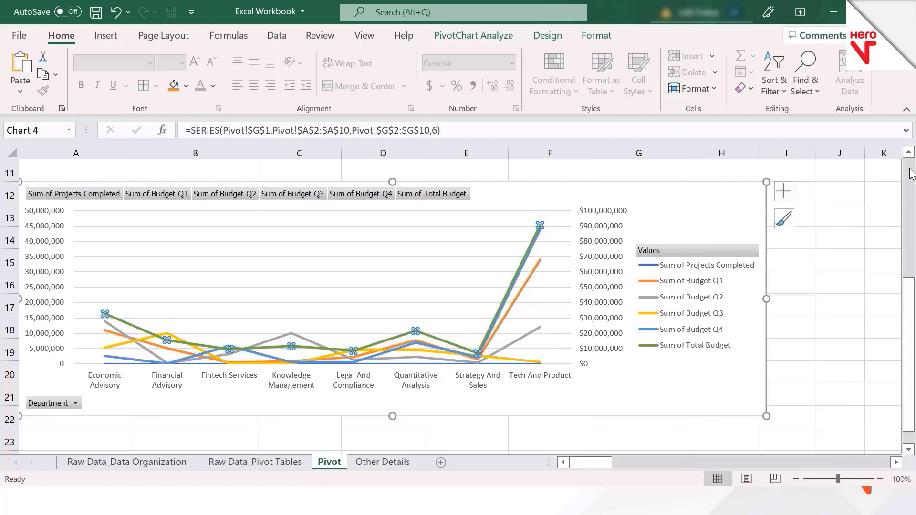
pyautogui.hotkey('ctrl', 'z')
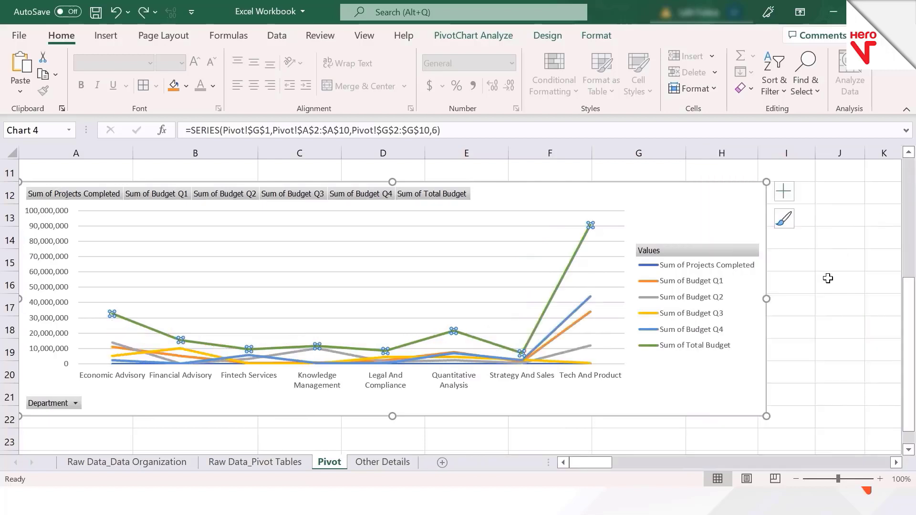
pyautogui.click(785, 325)
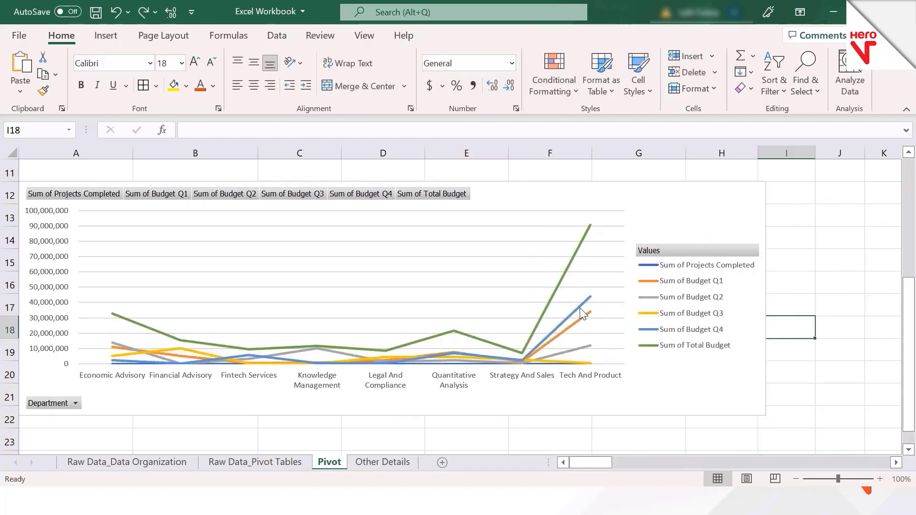
# - Plot the line chart's Sum of Projects Completed series on the secondary axis and close the series formatting options
pyautogui.click(682, 265)
pyautogui.click(682, 266)
pyautogui.rightClick(682, 265)
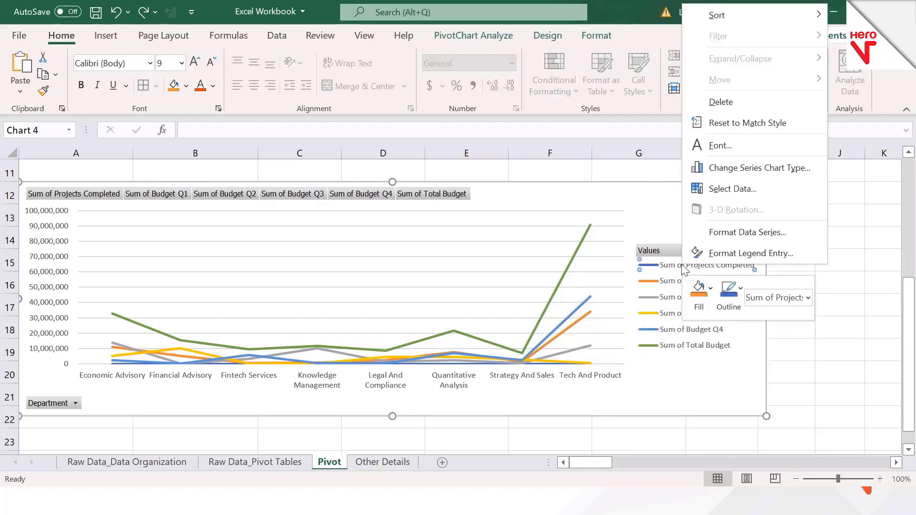
pyautogui.click(745, 232)
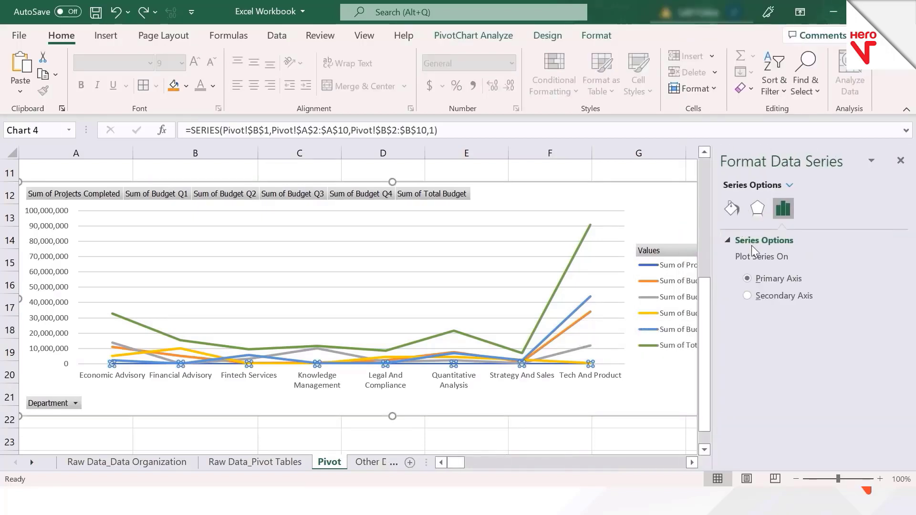
pyautogui.click(785, 298)
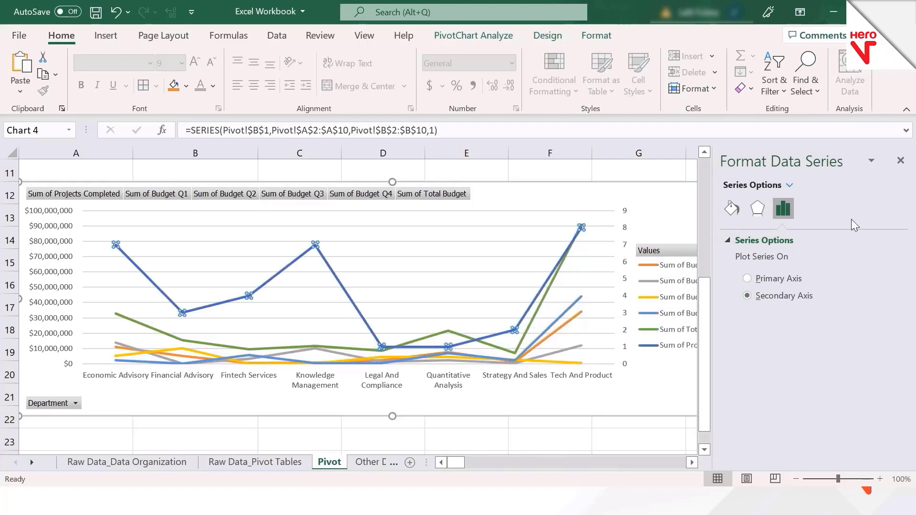
pyautogui.click(901, 160)
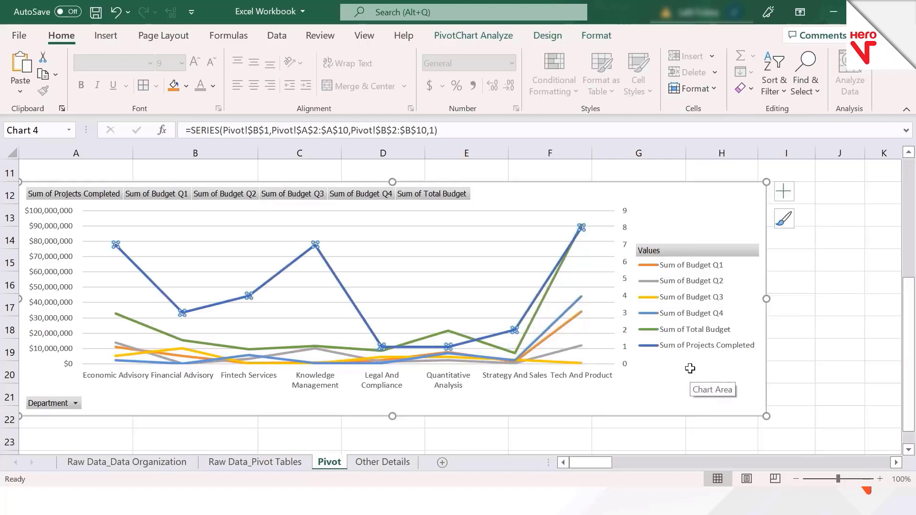
pyautogui.click(819, 348)
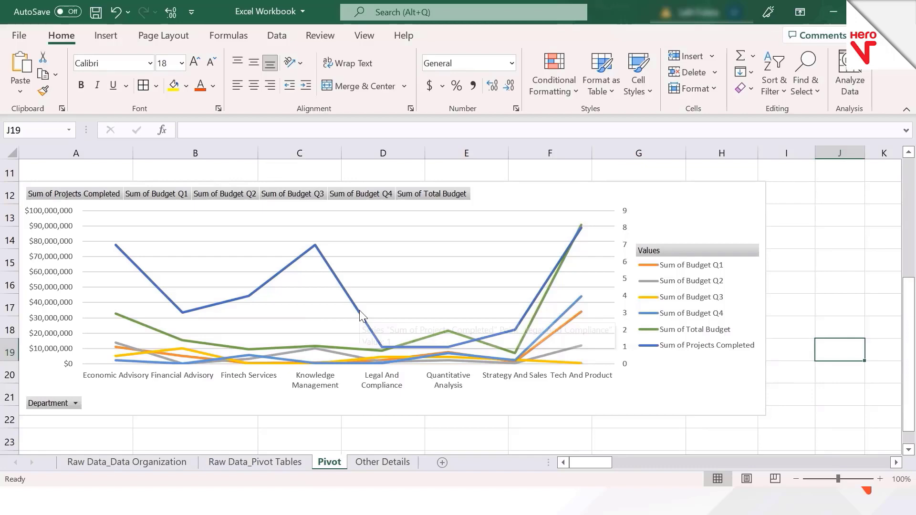
# - Change the line PivotChart's type to Clustered Column
pyautogui.rightClick(411, 263)
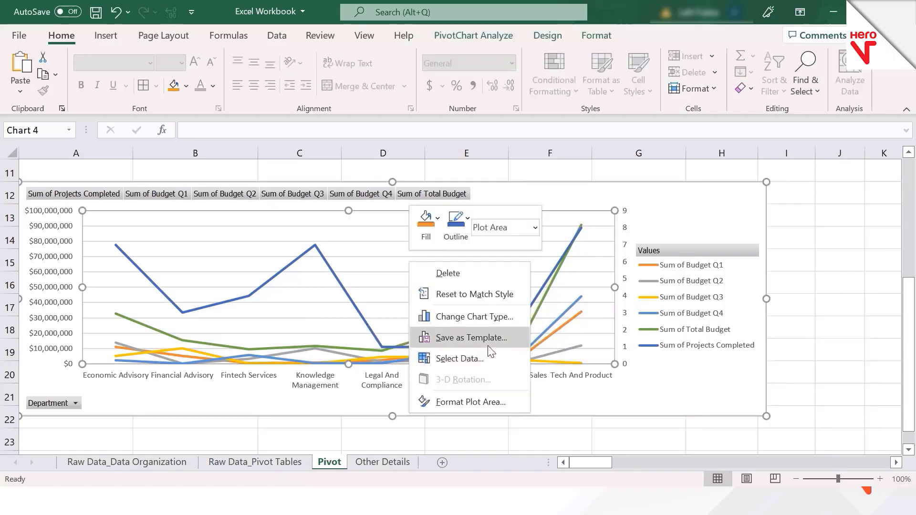
pyautogui.click(508, 316)
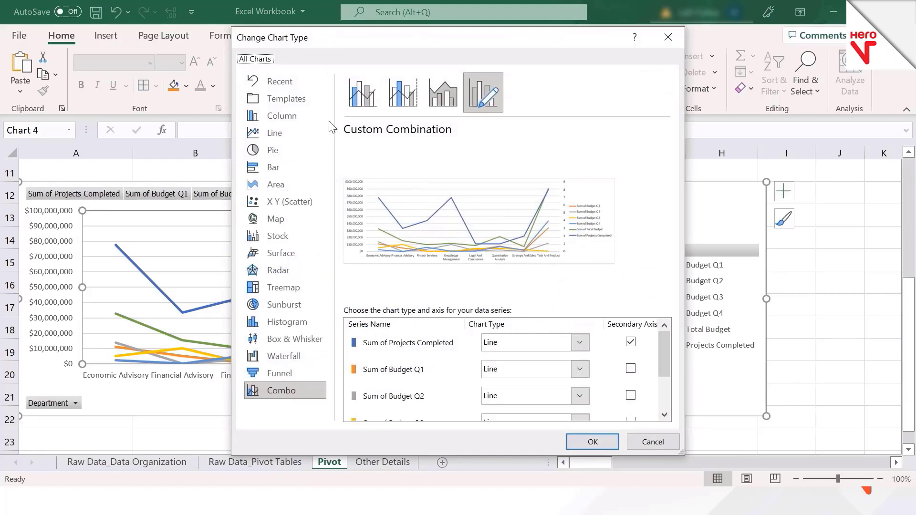
pyautogui.click(303, 118)
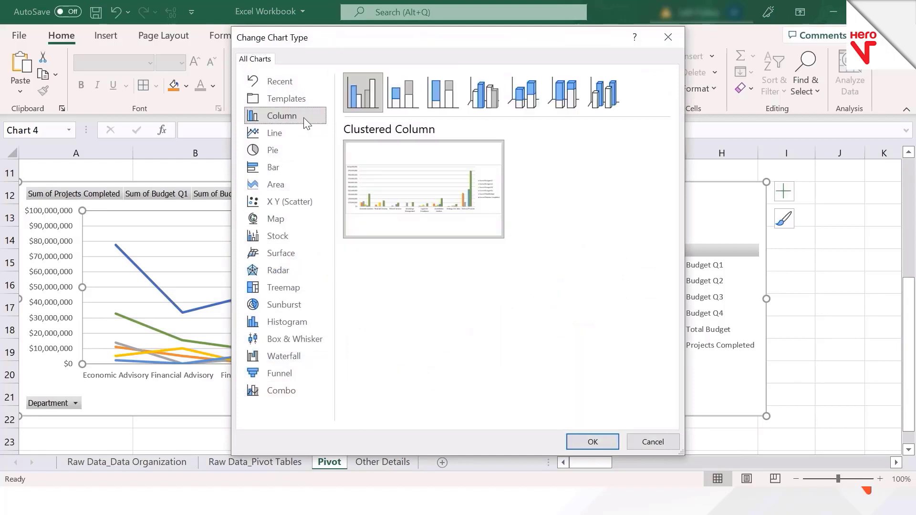
pyautogui.click(587, 445)
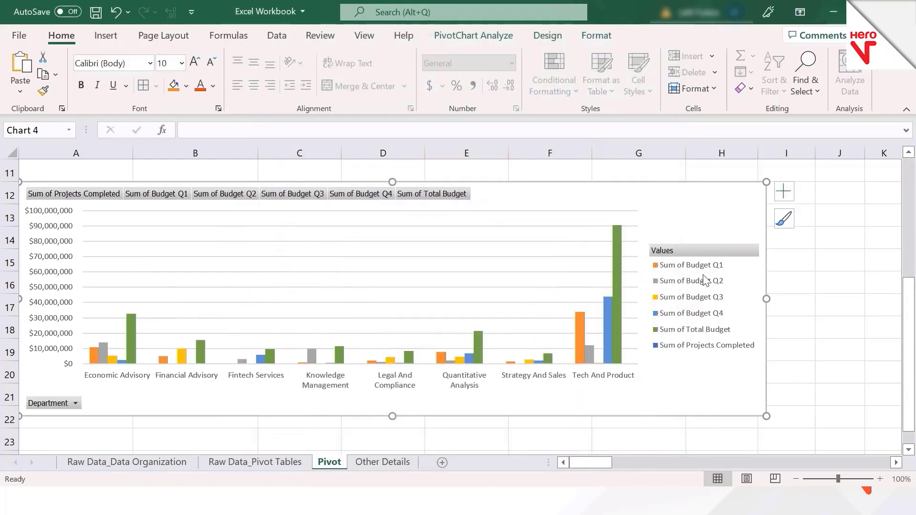
# - Plot the Sum of Projects Completed series of the column chart on the secondary axis
pyautogui.click(688, 350)
pyautogui.doubleClick(689, 349)
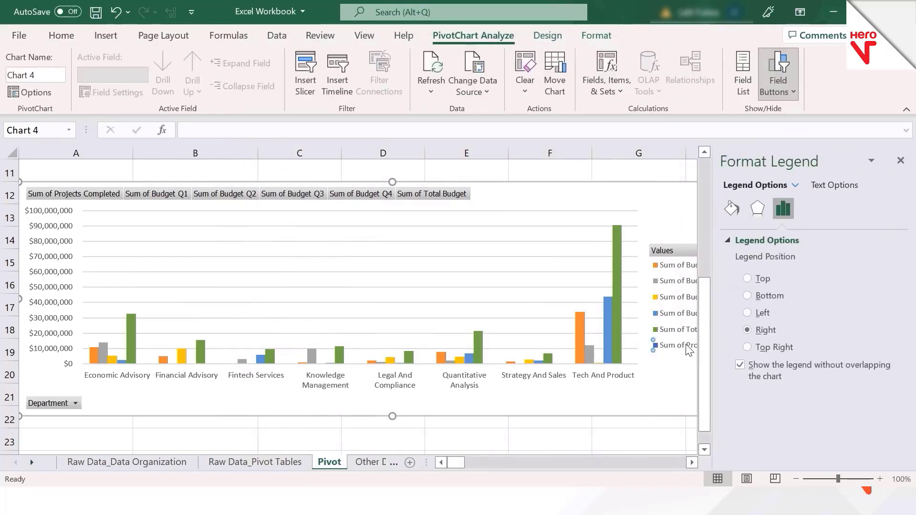
pyautogui.click(689, 350)
pyautogui.rightClick(689, 350)
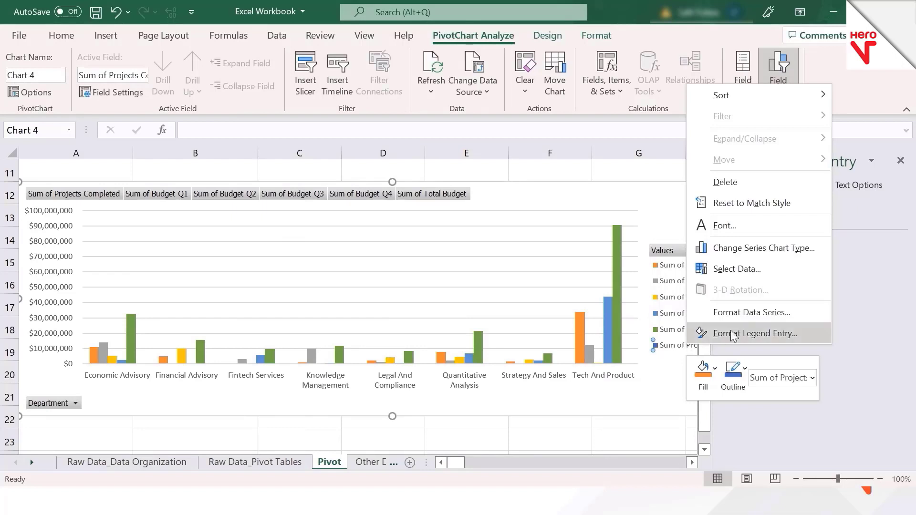
pyautogui.click(749, 312)
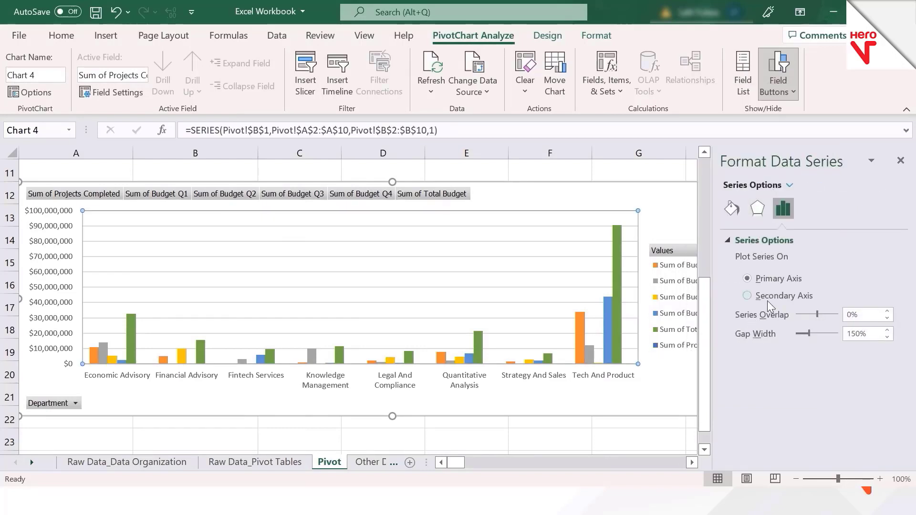
pyautogui.click(777, 295)
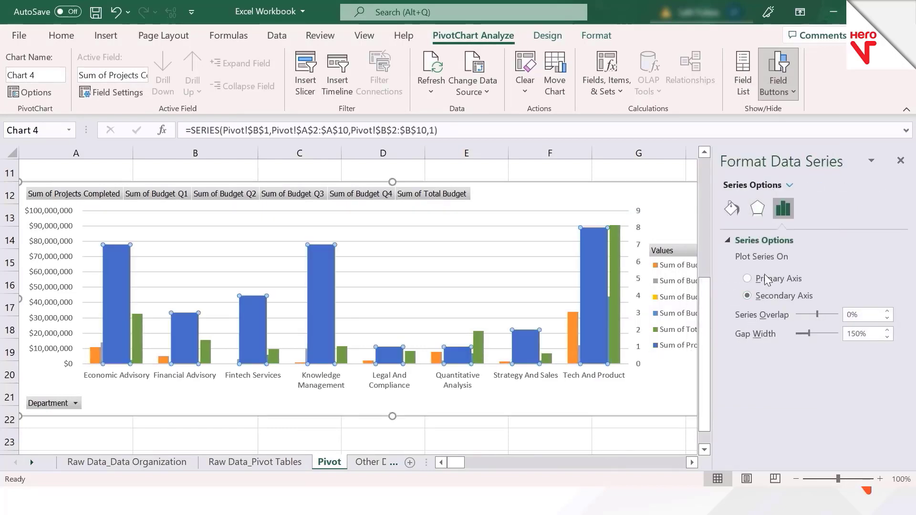
# - Change the chart type of the Sum of Projects Completed series to Line, keeping it on the secondary axis
pyautogui.rightClick(600, 277)
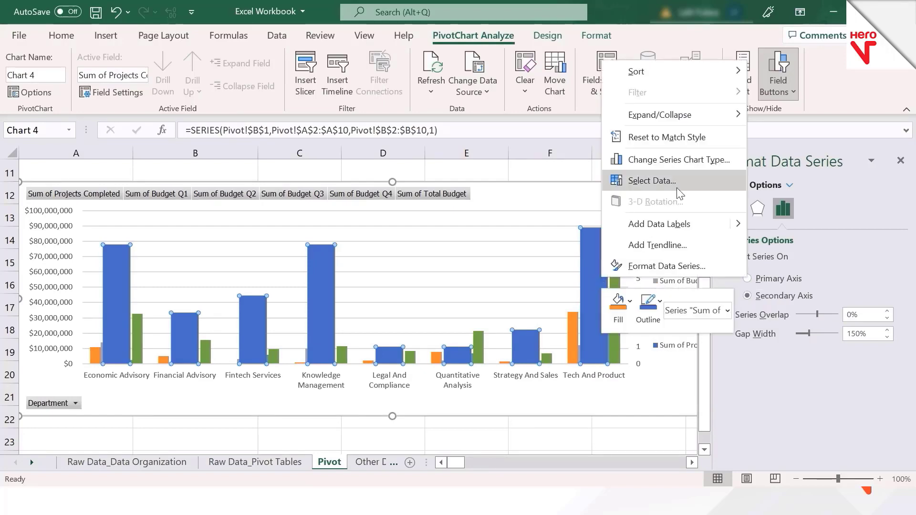
pyautogui.click(706, 163)
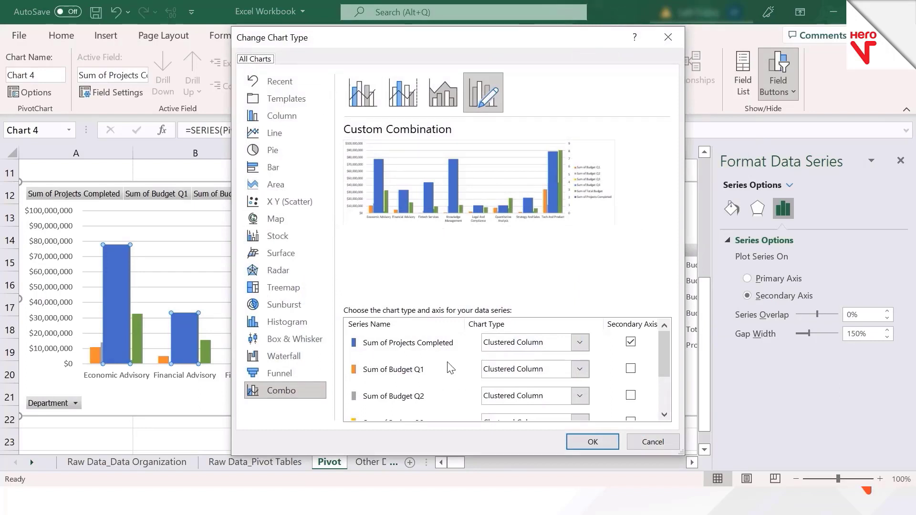
pyautogui.click(572, 343)
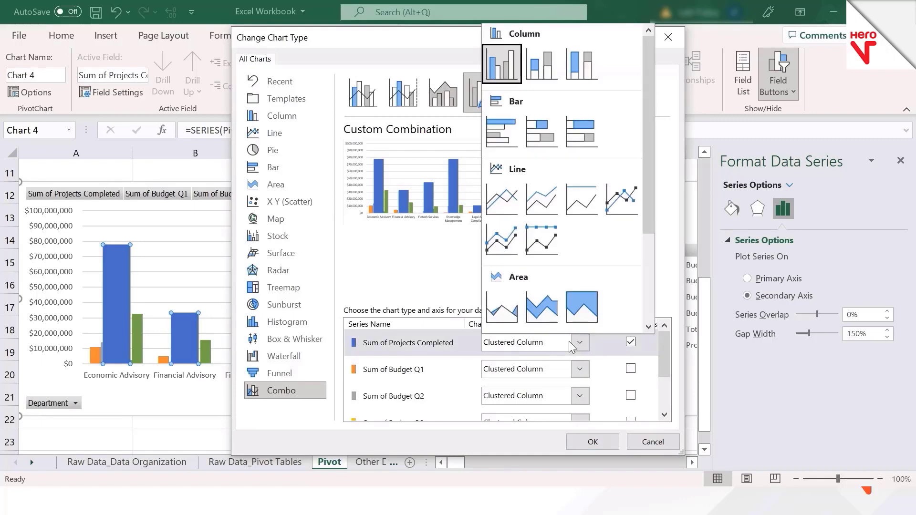
pyautogui.click(506, 204)
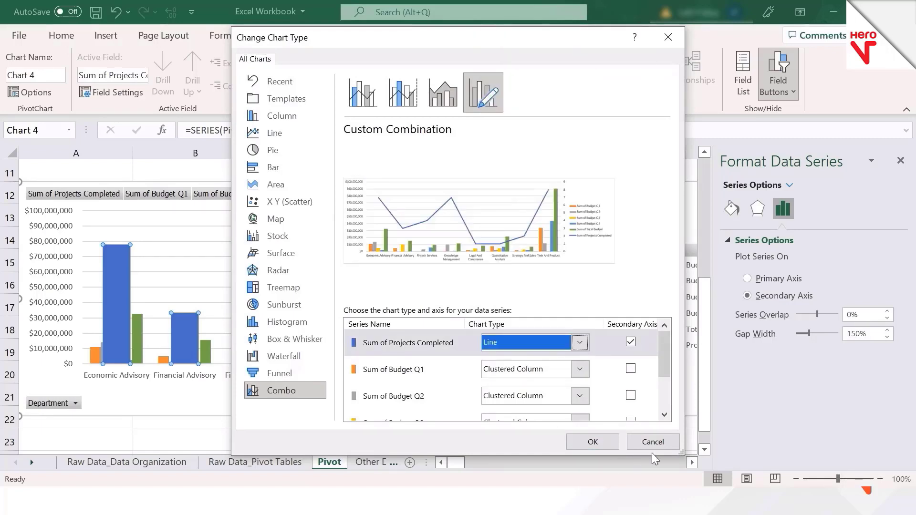
pyautogui.click(593, 443)
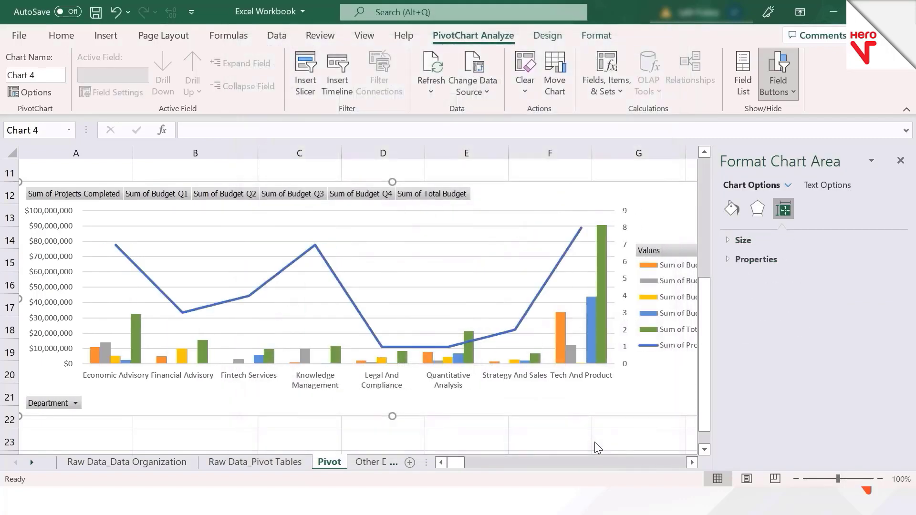
# - Close the chart formatting options, add data labels to the Sum of Projects Completed line, and deselect the chart
pyautogui.click(900, 160)
pyautogui.click(863, 331)
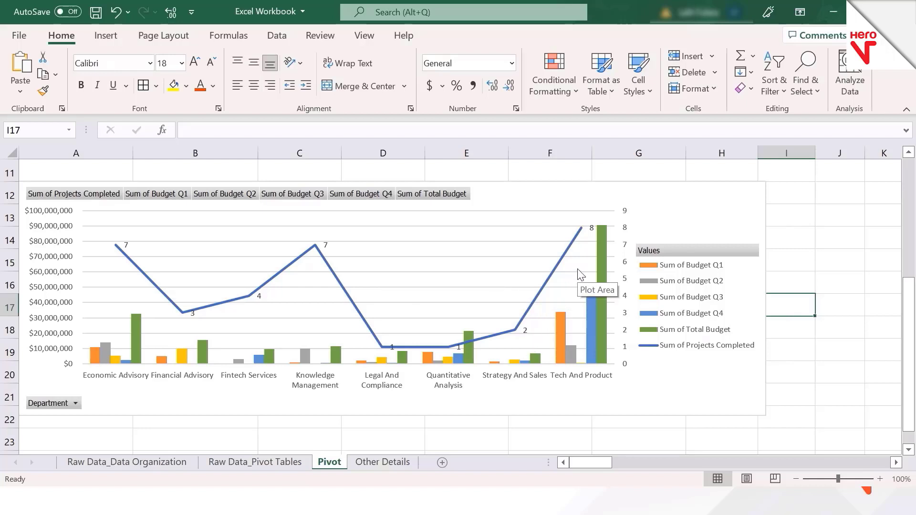
pyautogui.click(499, 424)
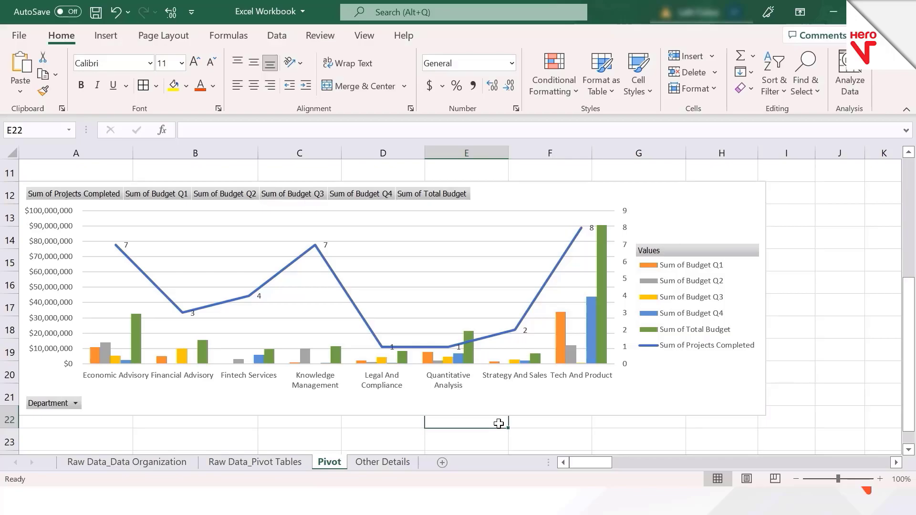